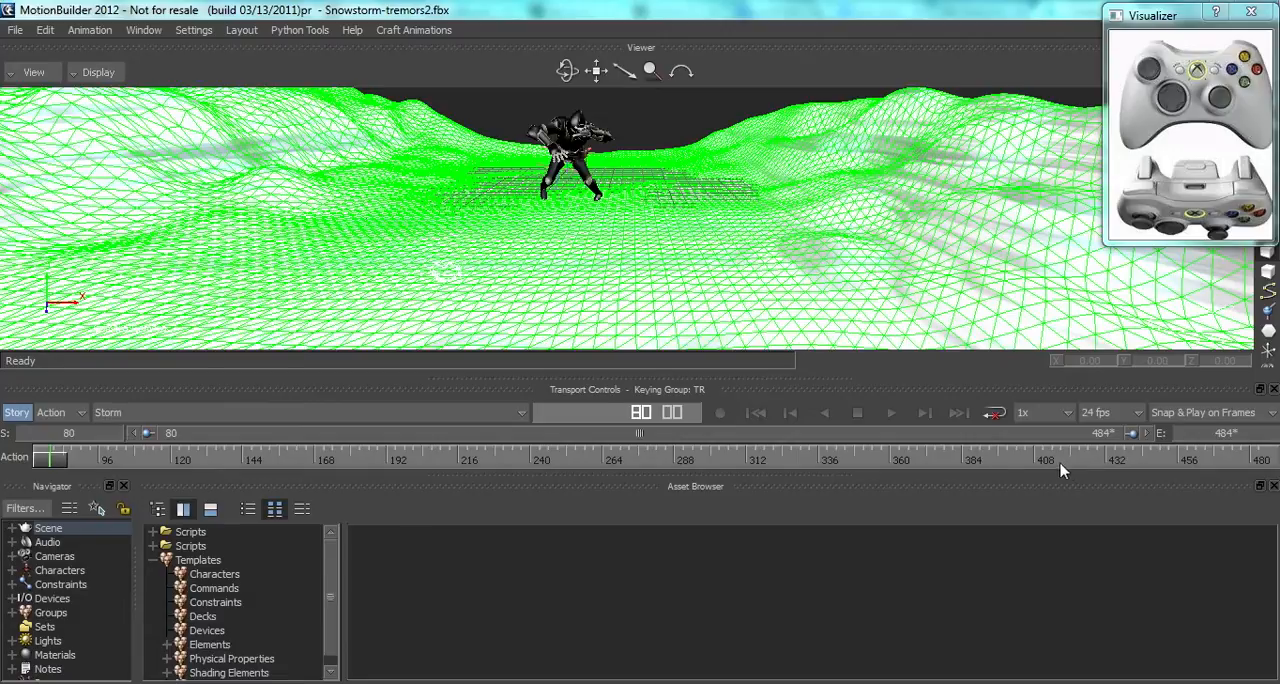
mouse_move(53, 460)
left_mouse_down()
mouse_move(431, 477)
mouse_move(551, 460)
mouse_move(1043, 471)
mouse_move(92, 463)
mouse_move(40, 444)
left_mouse_up()
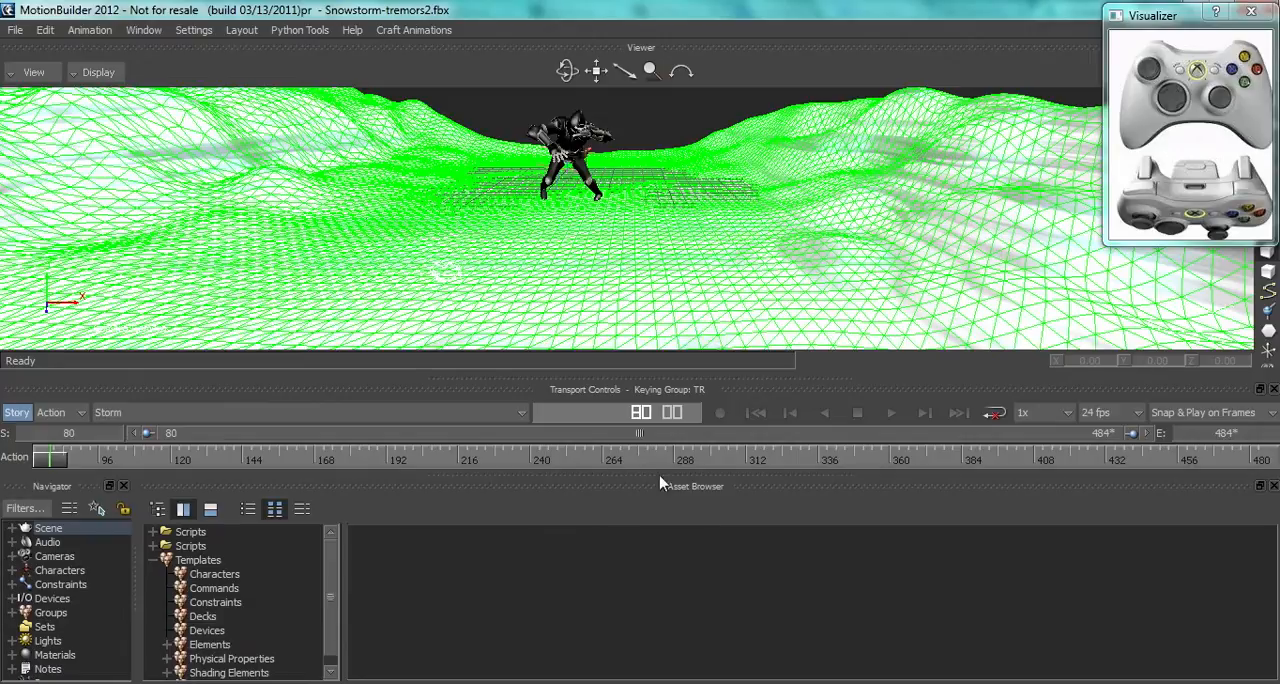
key("alt+Tab")
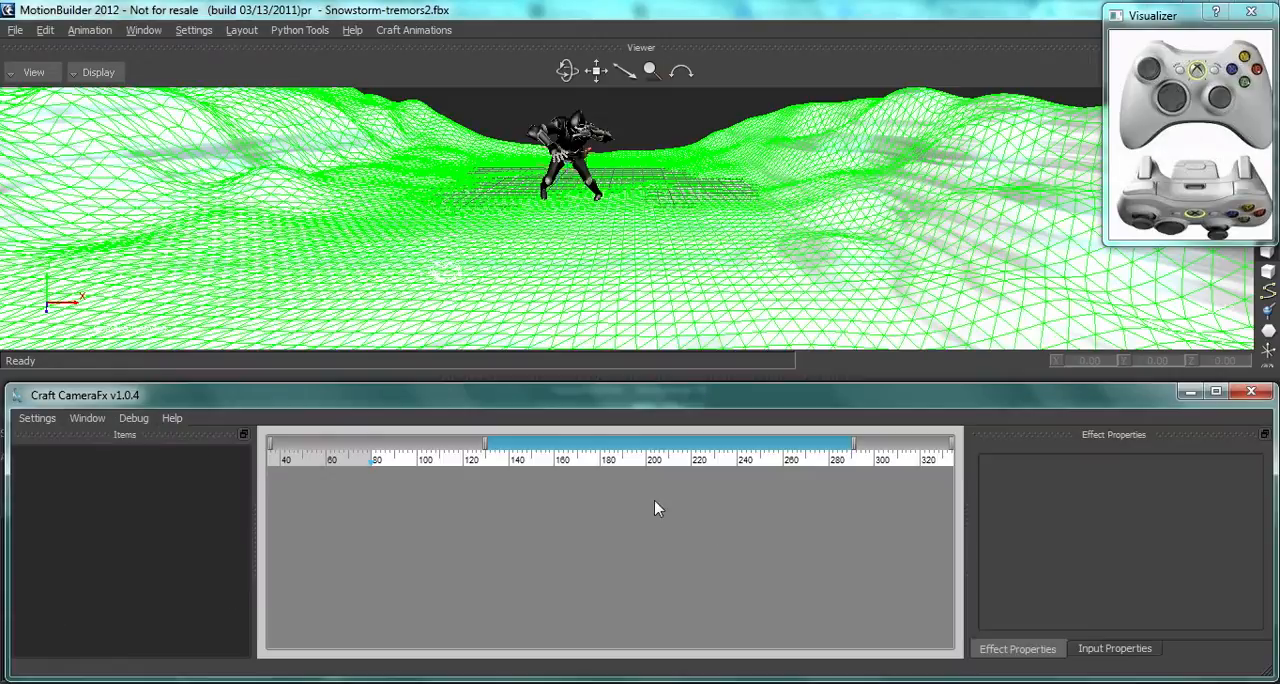
left_click(541, 262)
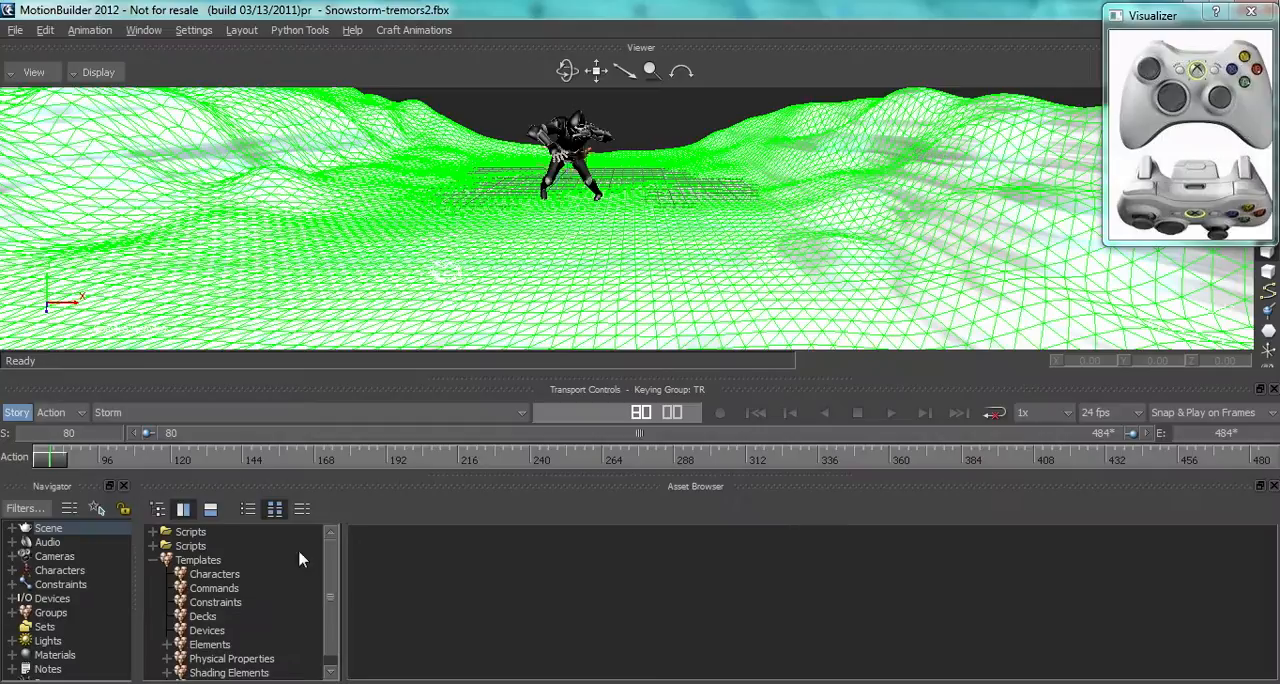
Step: Add a CFx camera device from the Devices templates to the scene and bind it to the model Camera 2:Camera
left_click(210, 634)
left_click_drag(386, 555, 442, 197)
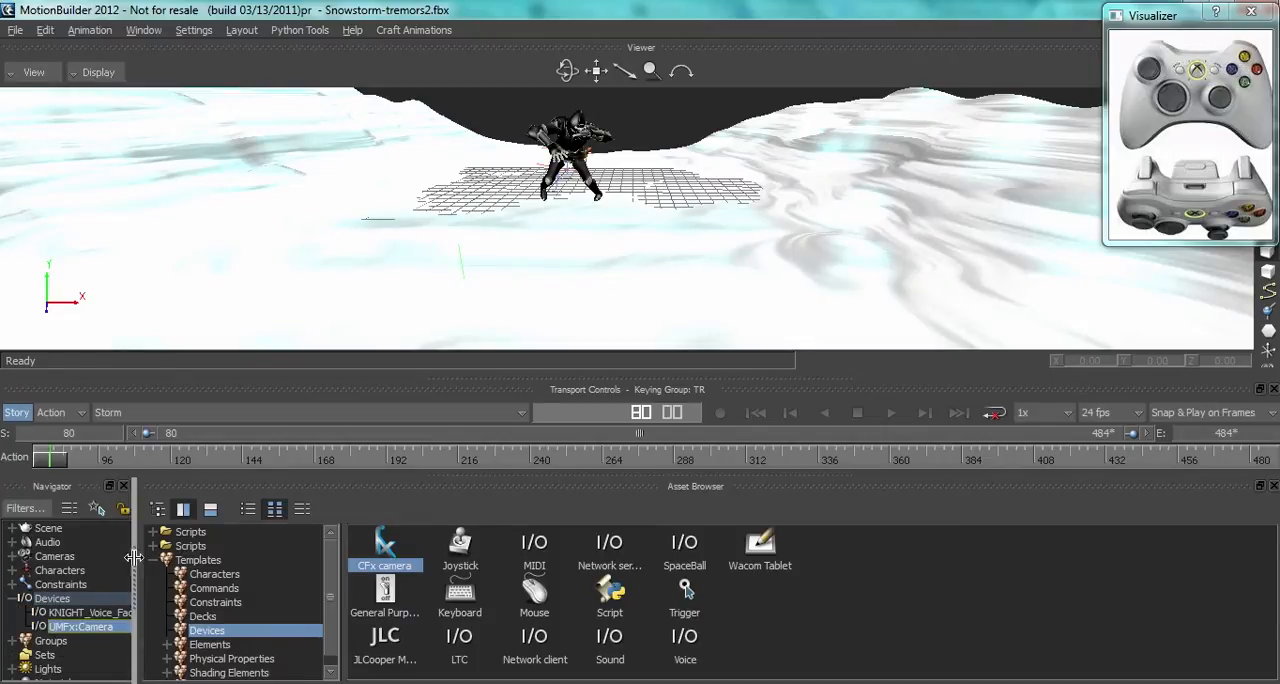
left_click_drag(139, 558, 484, 553)
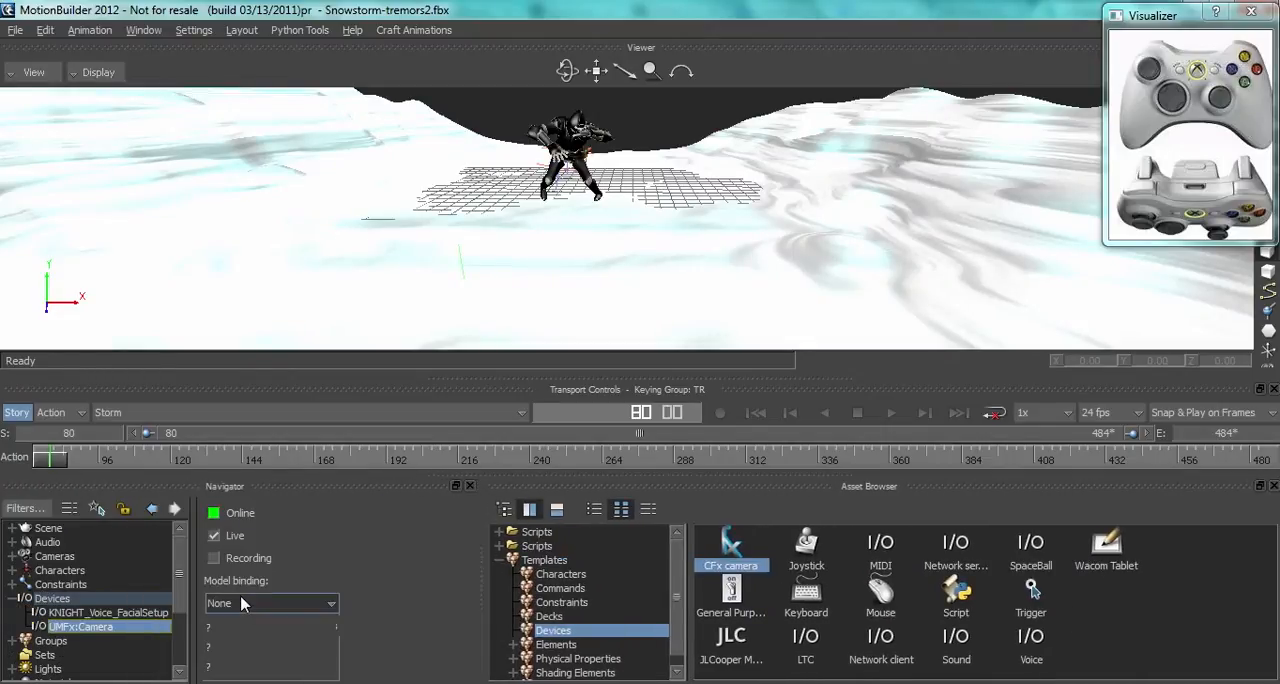
left_click(320, 603)
left_click(245, 665)
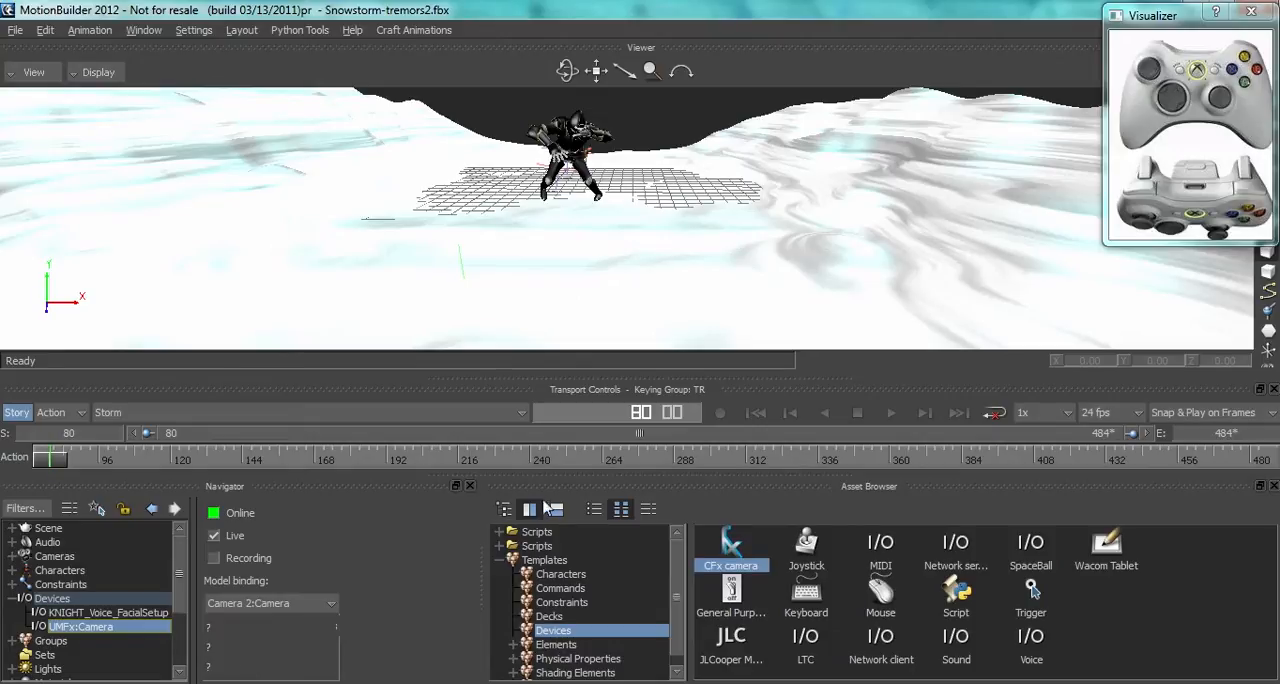
Step: Switch the viewer to the Camera 2:Camera perspective
key("alt+Tab")
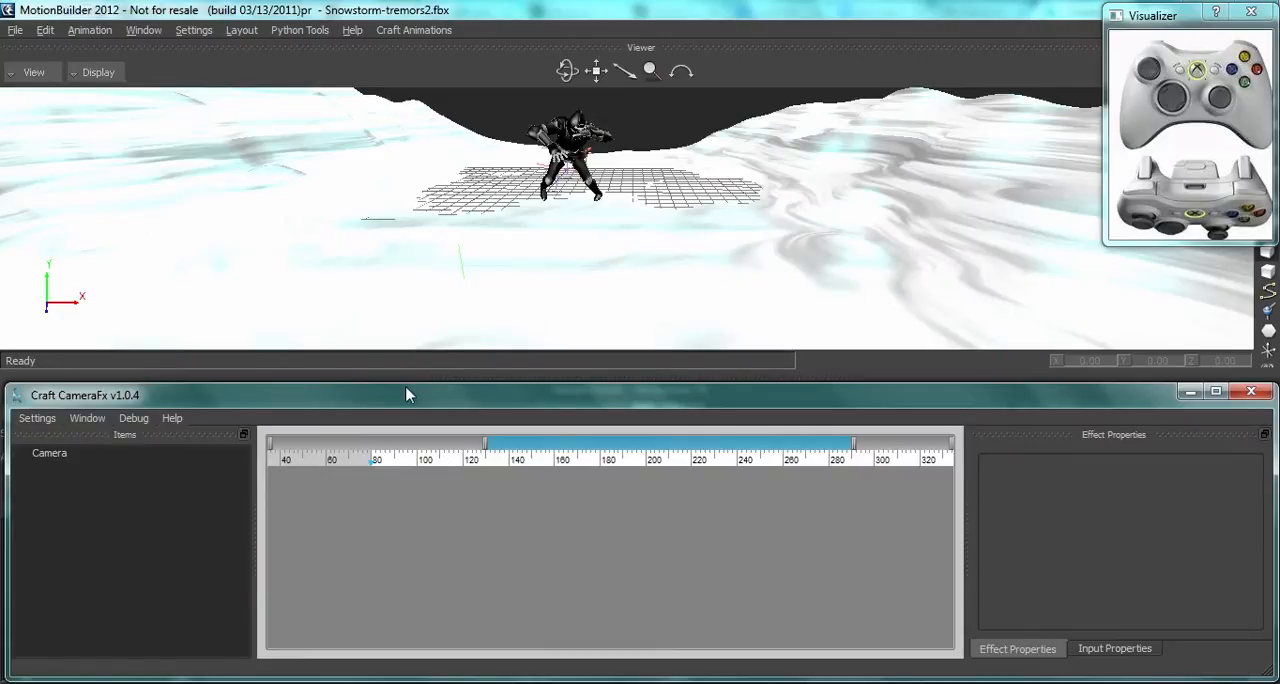
left_click(33, 72)
mouse_move(60, 130)
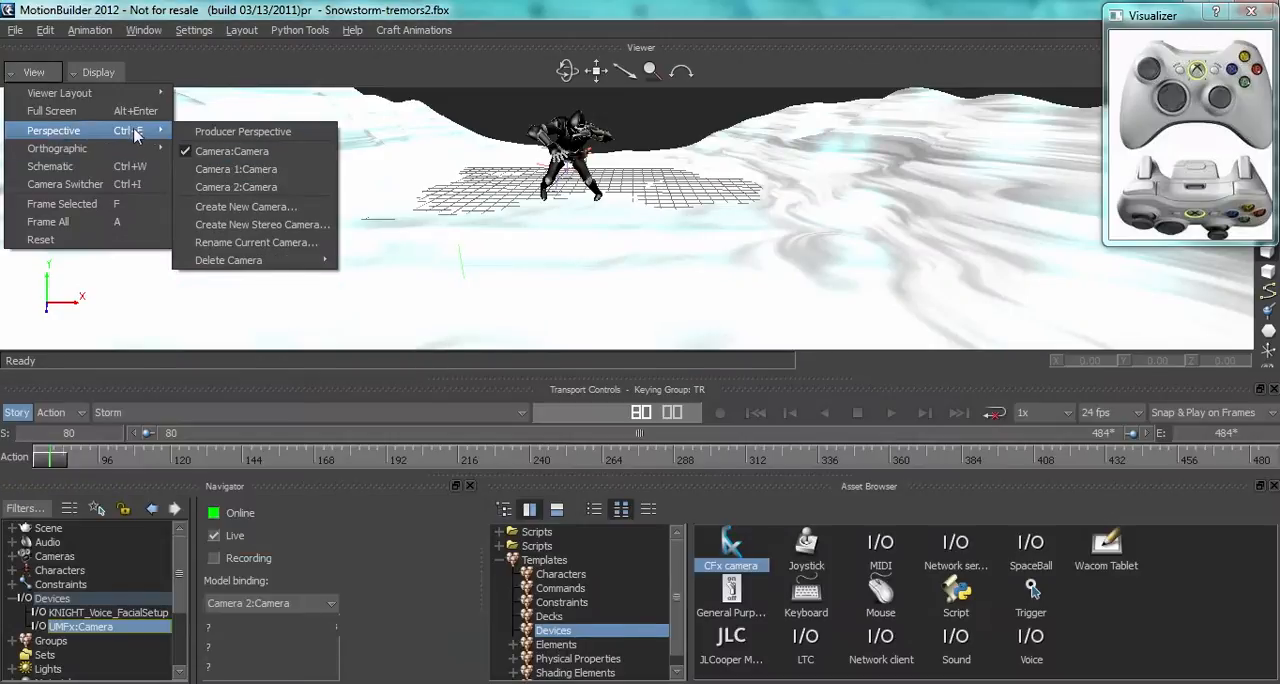
left_click(246, 182)
Step: Switch to Craft CameraFx and add a standard.recorder effect to the Camera item's timeline layer
key("alt+Tab")
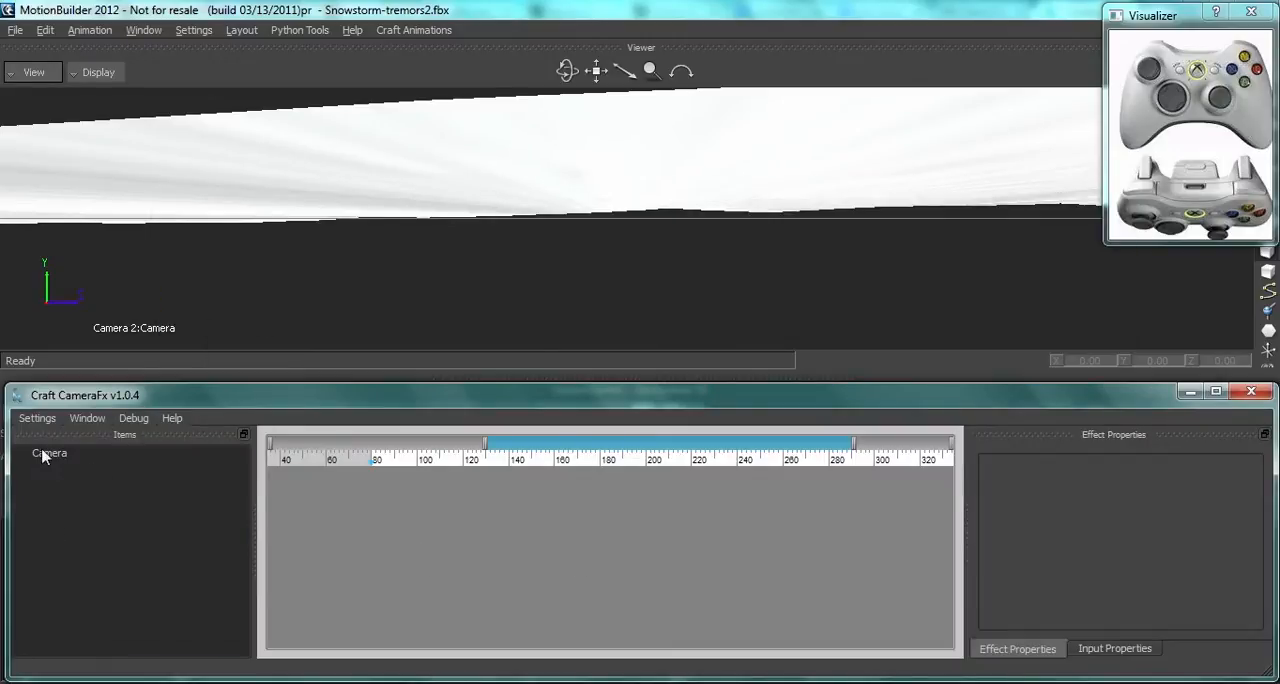
left_click(45, 453)
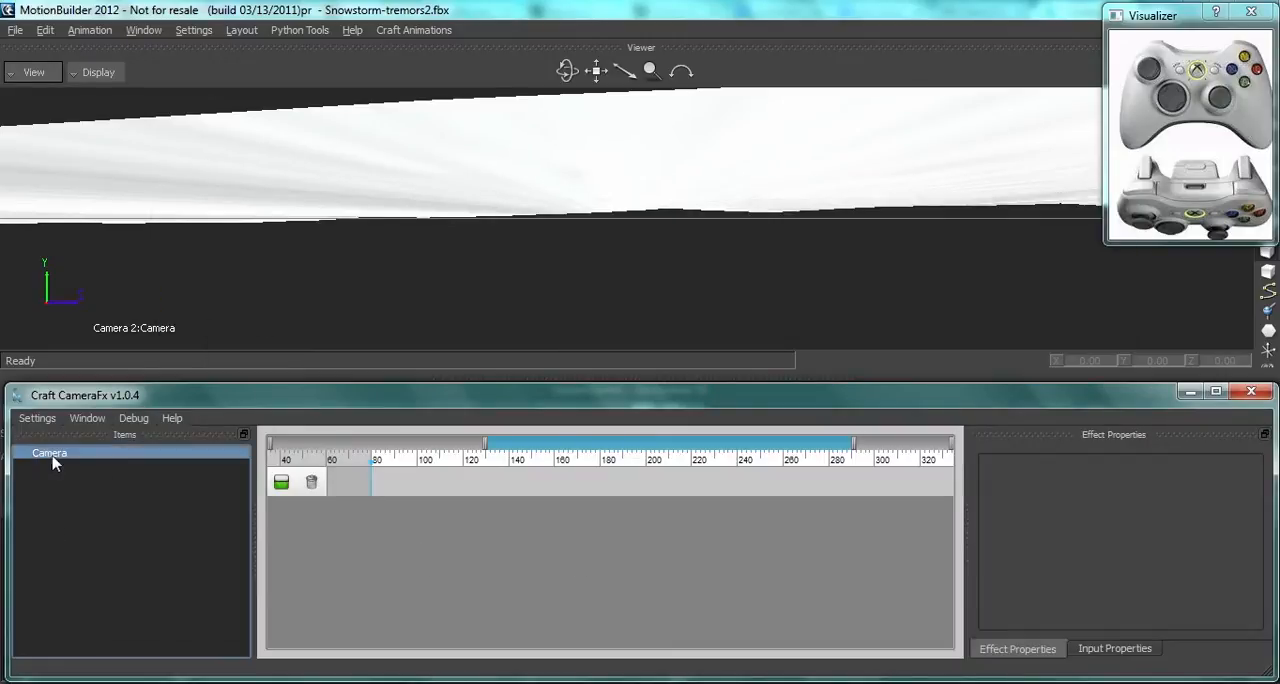
right_click(459, 485)
mouse_move(493, 531)
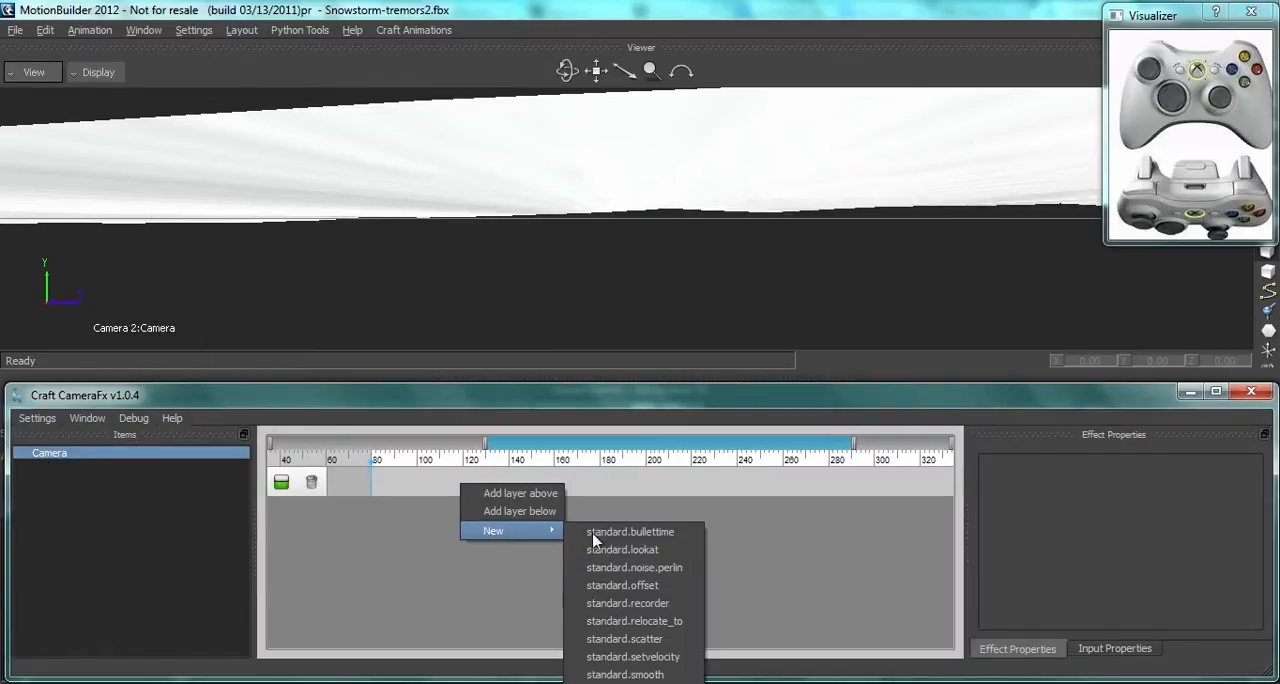
left_click(652, 604)
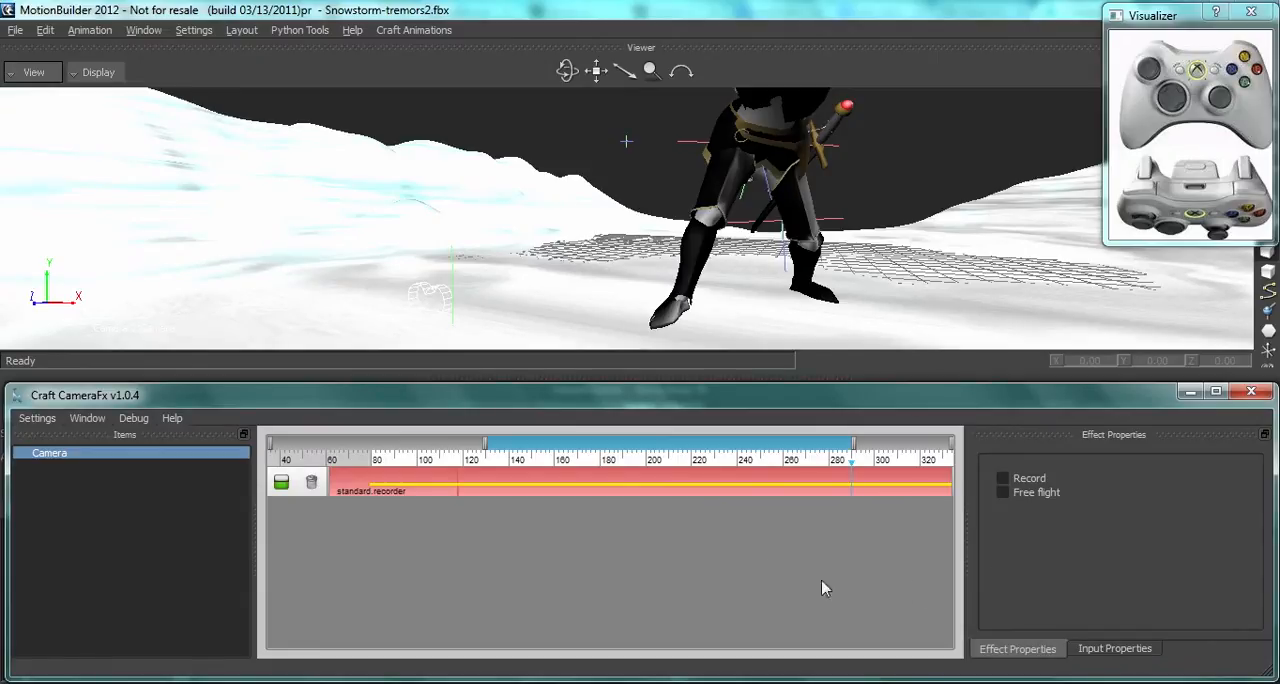
Step: Add a layer above the recorder layer and place a standard.offset effect on it at about frame 290
right_click(686, 492)
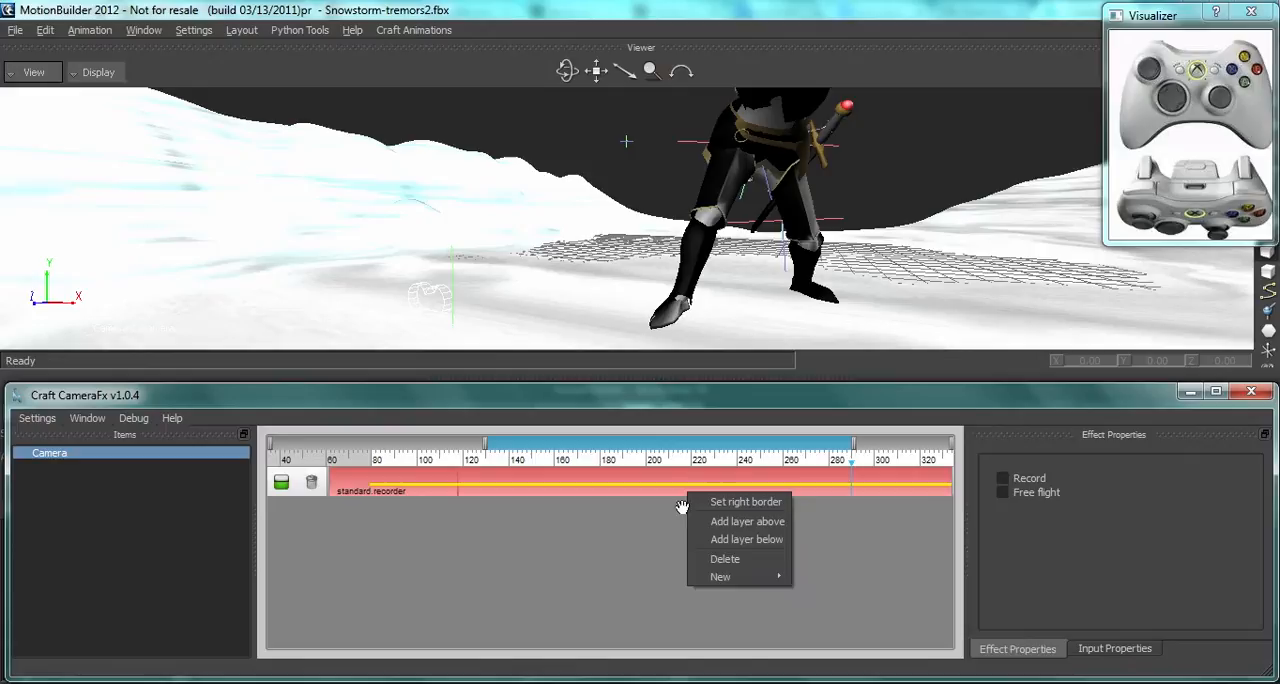
left_click(740, 521)
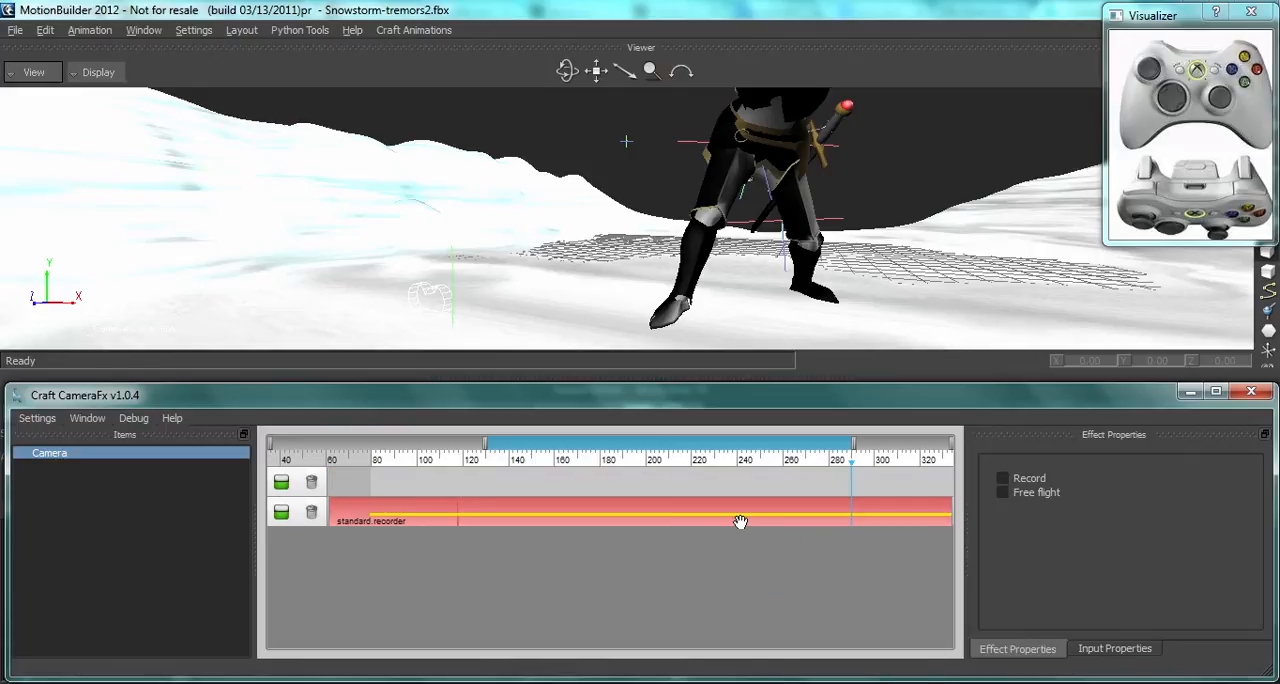
left_click(850, 489)
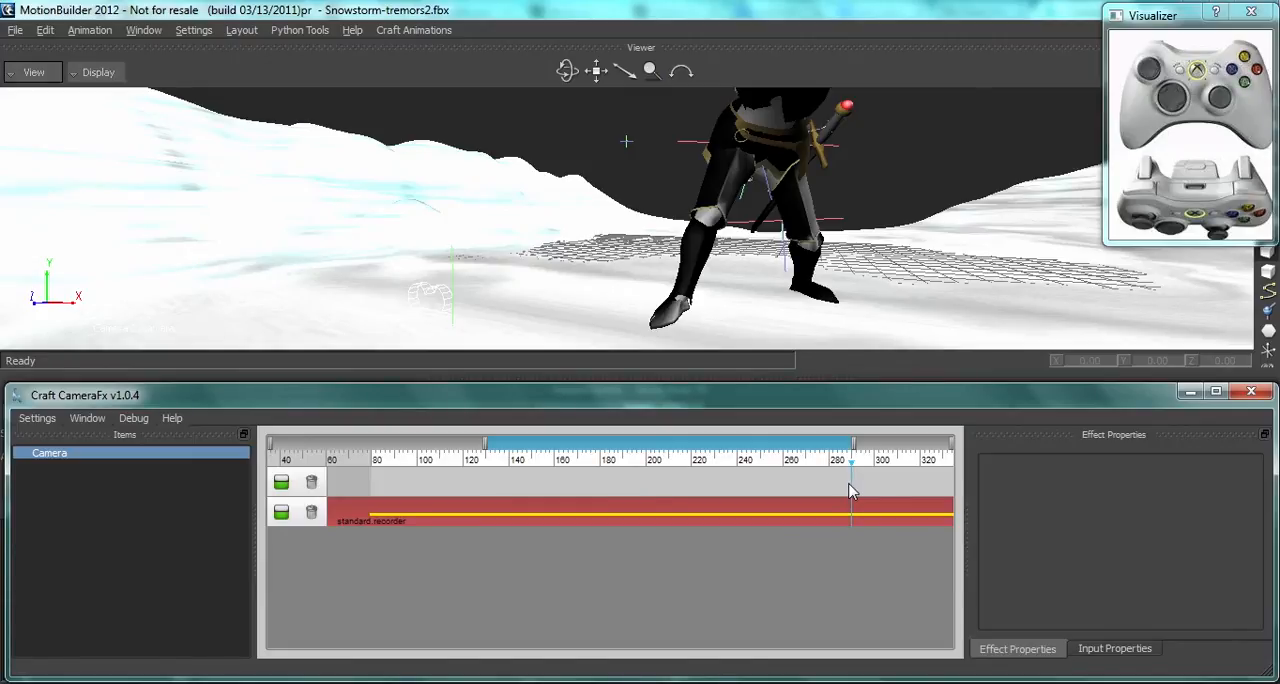
right_click(850, 491)
mouse_move(884, 531)
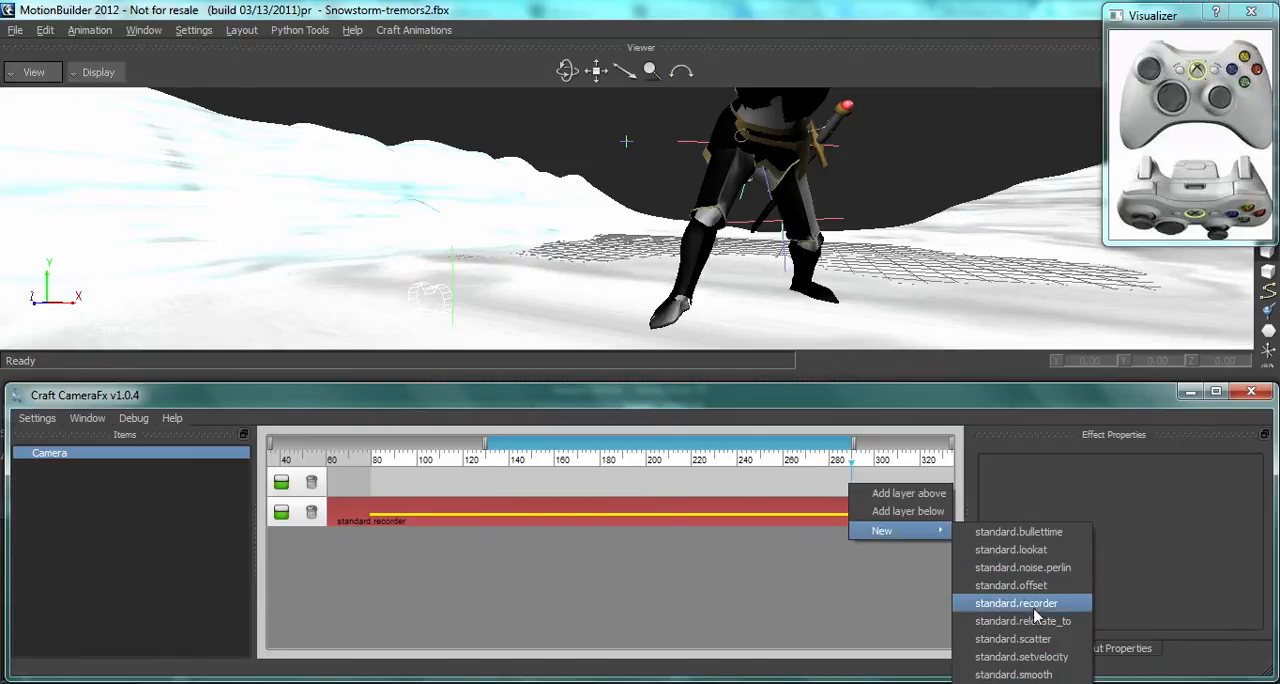
left_click(1011, 585)
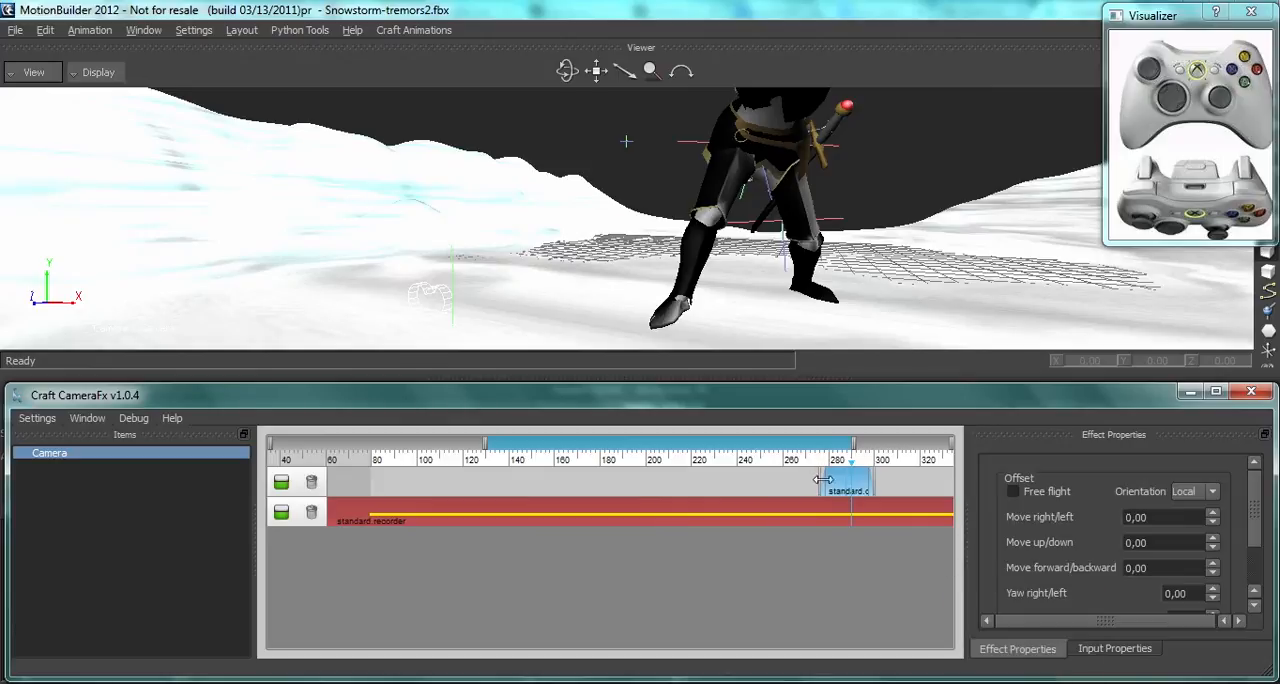
Step: Widen the offset effect to about frames 258–328 and set its move offsets to 51.50 right/left, -28.30 up/down and 94.50 forward/backward
left_click_drag(822, 480, 848, 483)
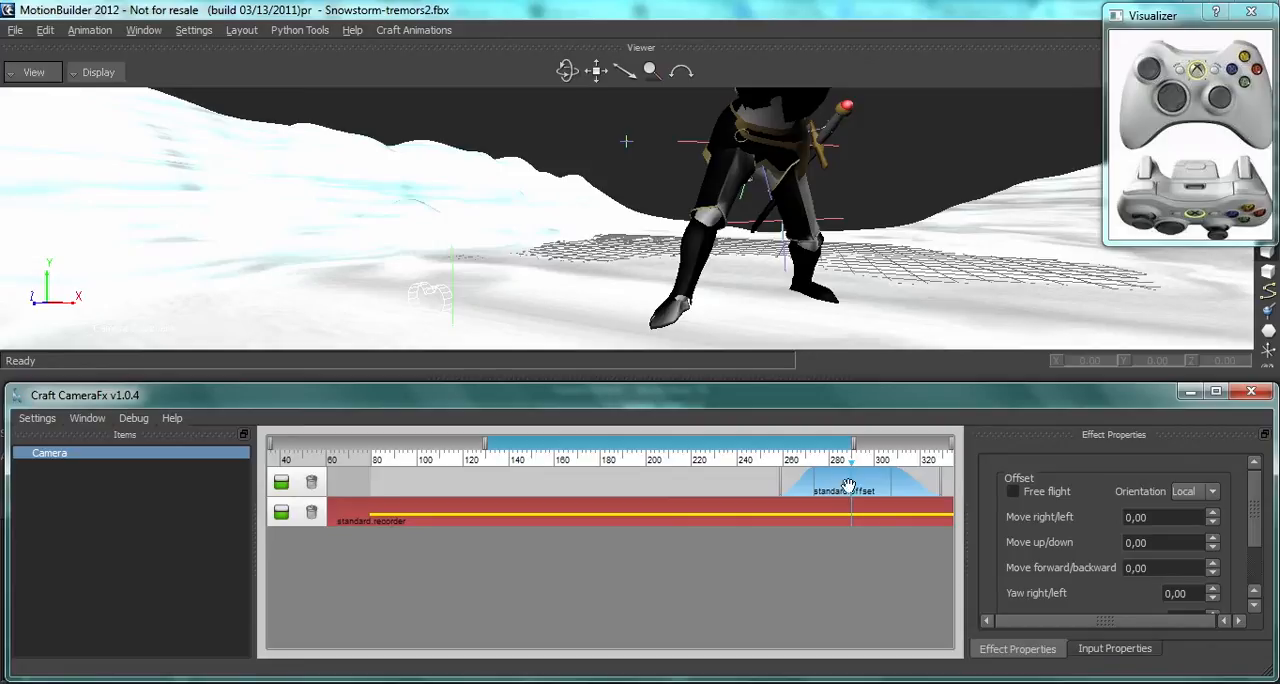
left_click_drag(1212, 566, 1214, 566)
left_click_drag(1216, 516, 1216, 506)
left_click_drag(1216, 549, 1157, 547)
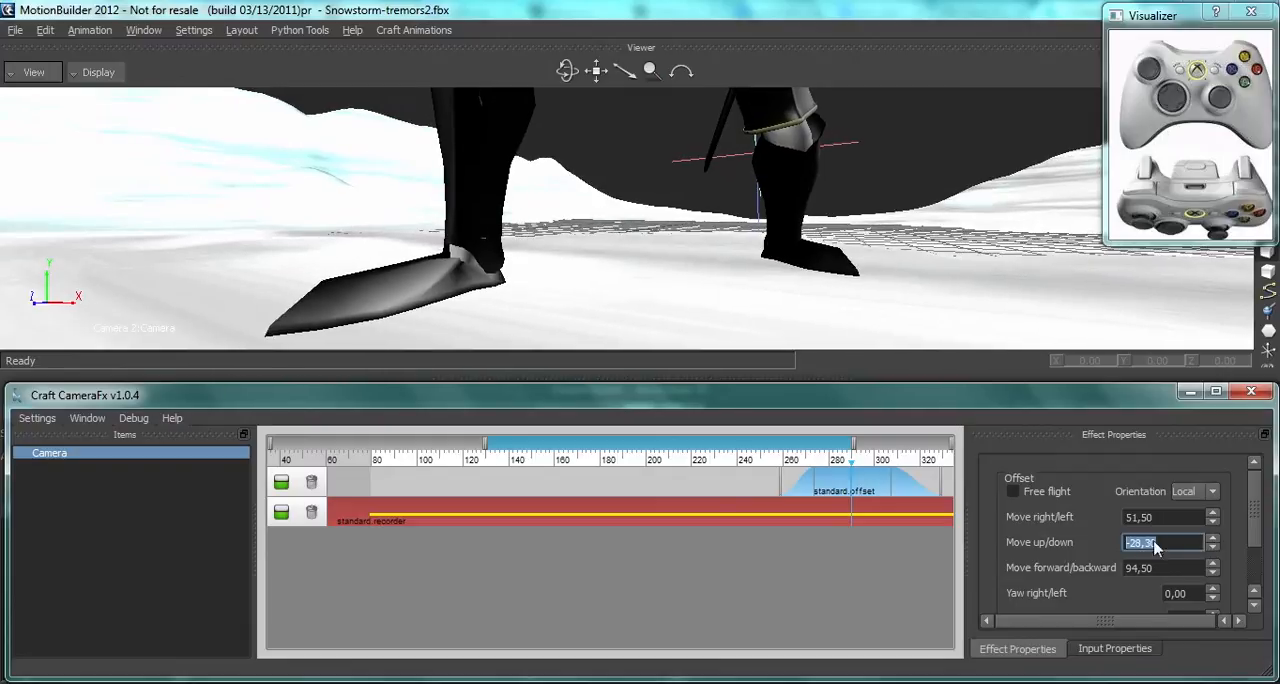
Step: Lengthen the offset effect's fade-in to start before frame 200 and its fade-out to end at about frame 427
left_click_drag(781, 481, 846, 480)
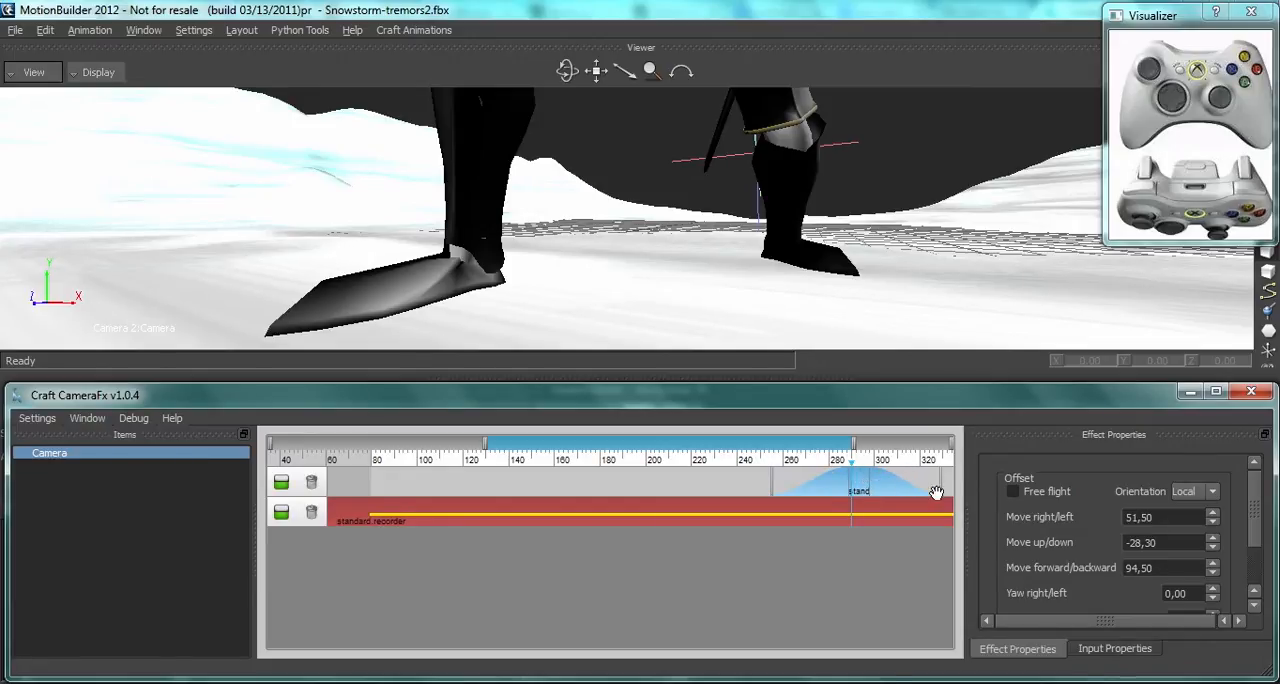
left_click_drag(800, 445, 795, 483)
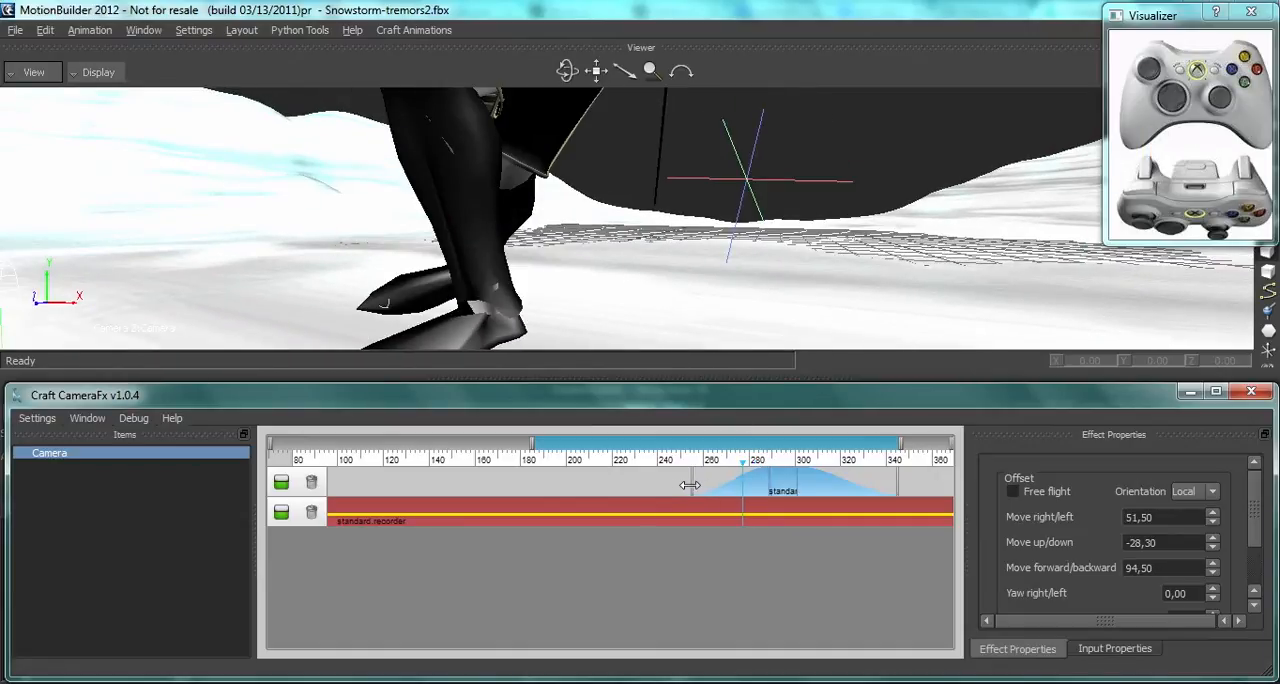
left_click_drag(690, 485, 756, 484)
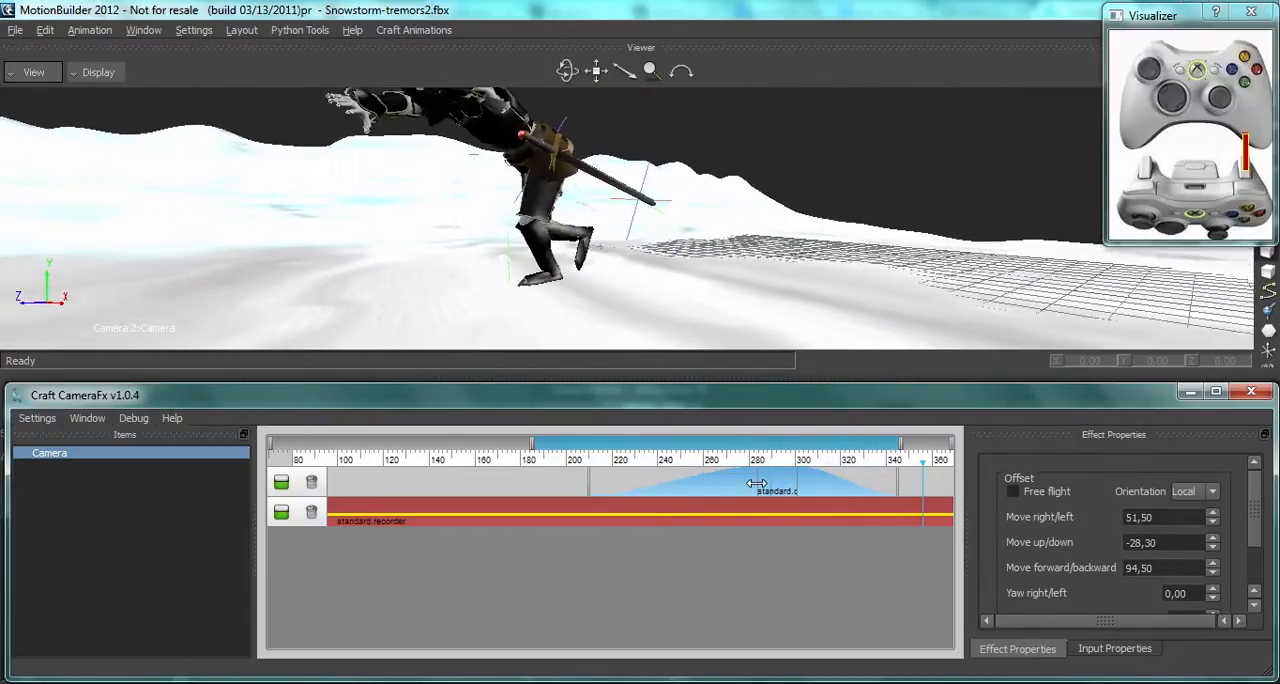
left_click_drag(588, 483, 479, 490)
left_click_drag(645, 486, 762, 488)
left_click_drag(796, 446, 872, 448)
left_click_drag(651, 480, 841, 481)
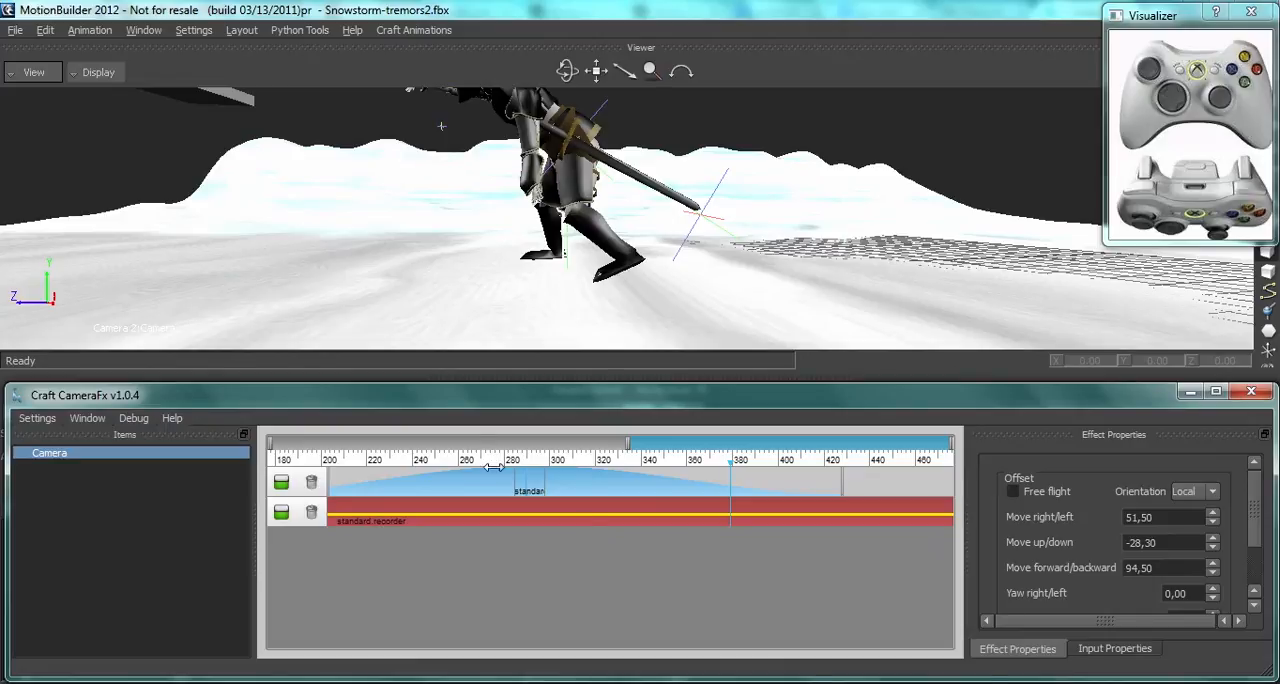
Step: Add a layer above the offset layer and place a second standard.offset effect on it at about frame 378
right_click(455, 476)
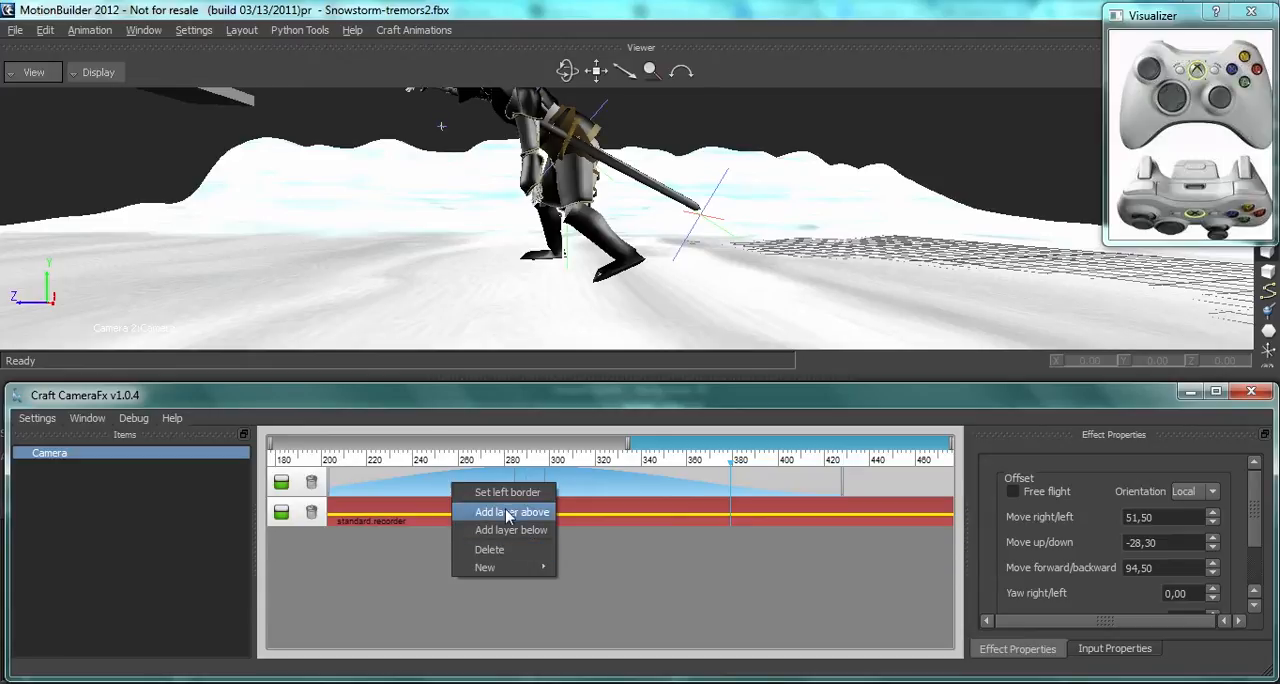
left_click(495, 513)
left_click(729, 480)
right_click(729, 480)
mouse_move(772, 530)
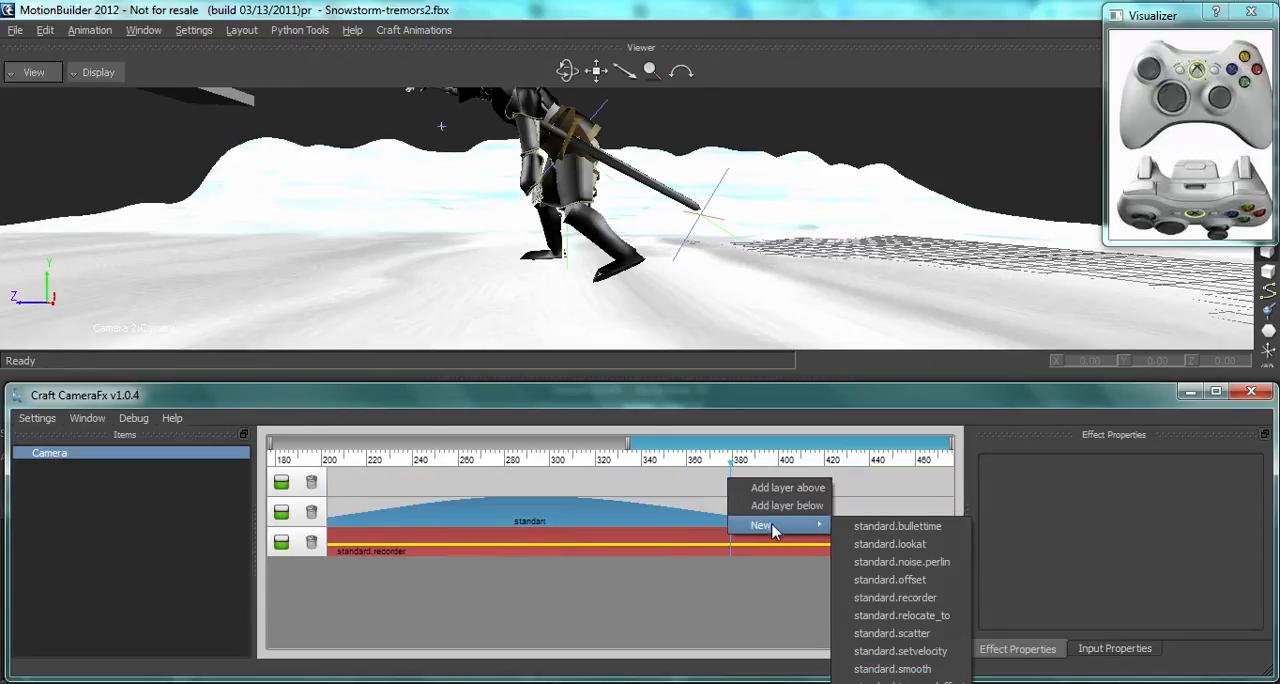
left_click(870, 579)
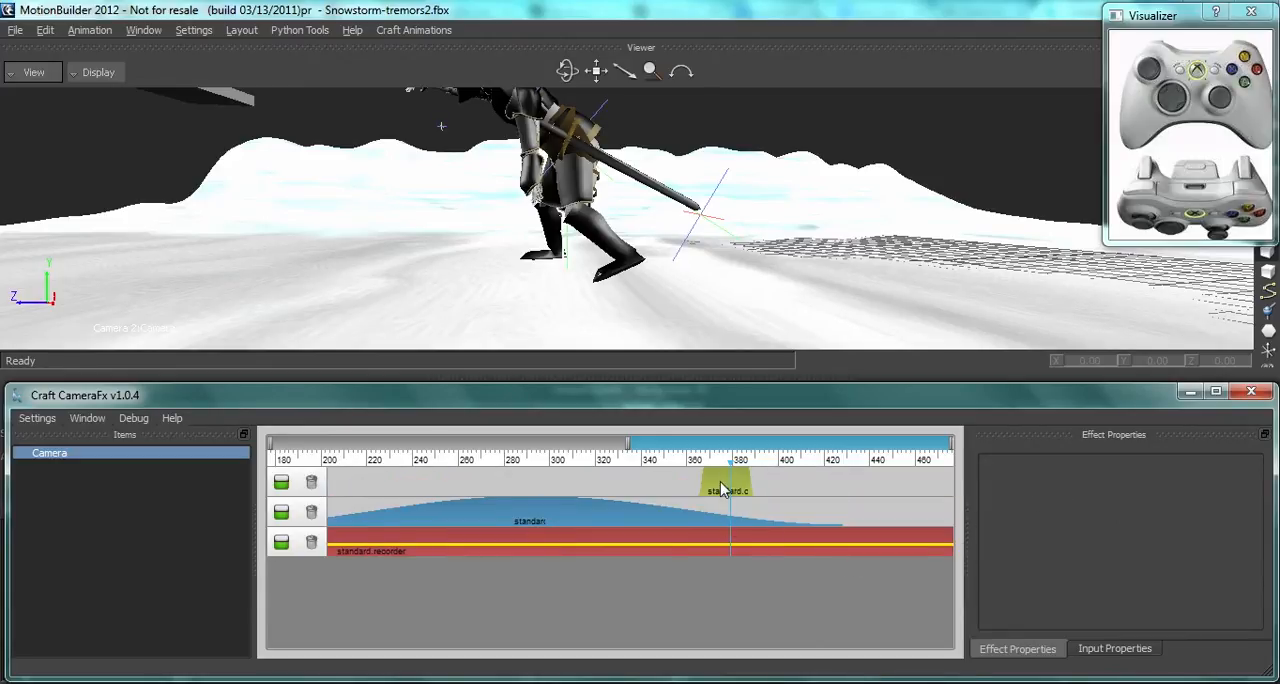
Step: Spread the second offset effect over about frames 280–464 with long fades and set its yaw to -19.00 and pitch to 11.00
left_click(722, 488)
left_click_drag(698, 479, 789, 485)
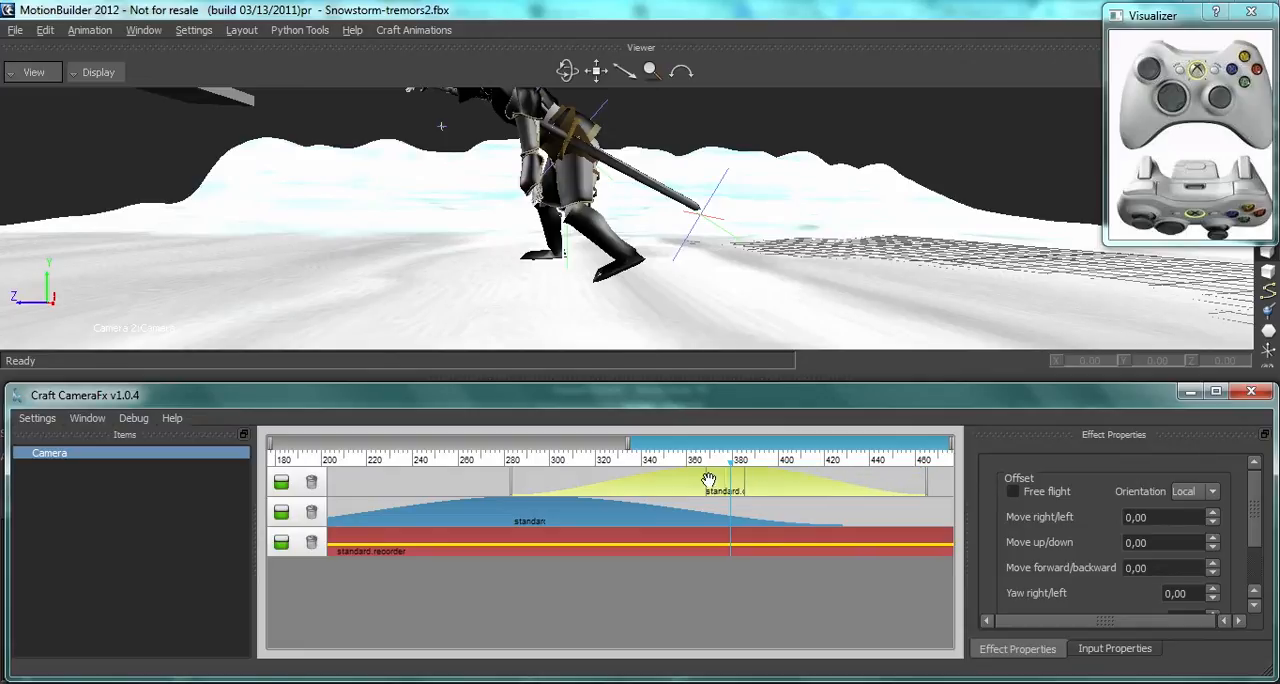
left_click(1254, 610)
left_click_drag(1211, 588, 1216, 543)
type("0")
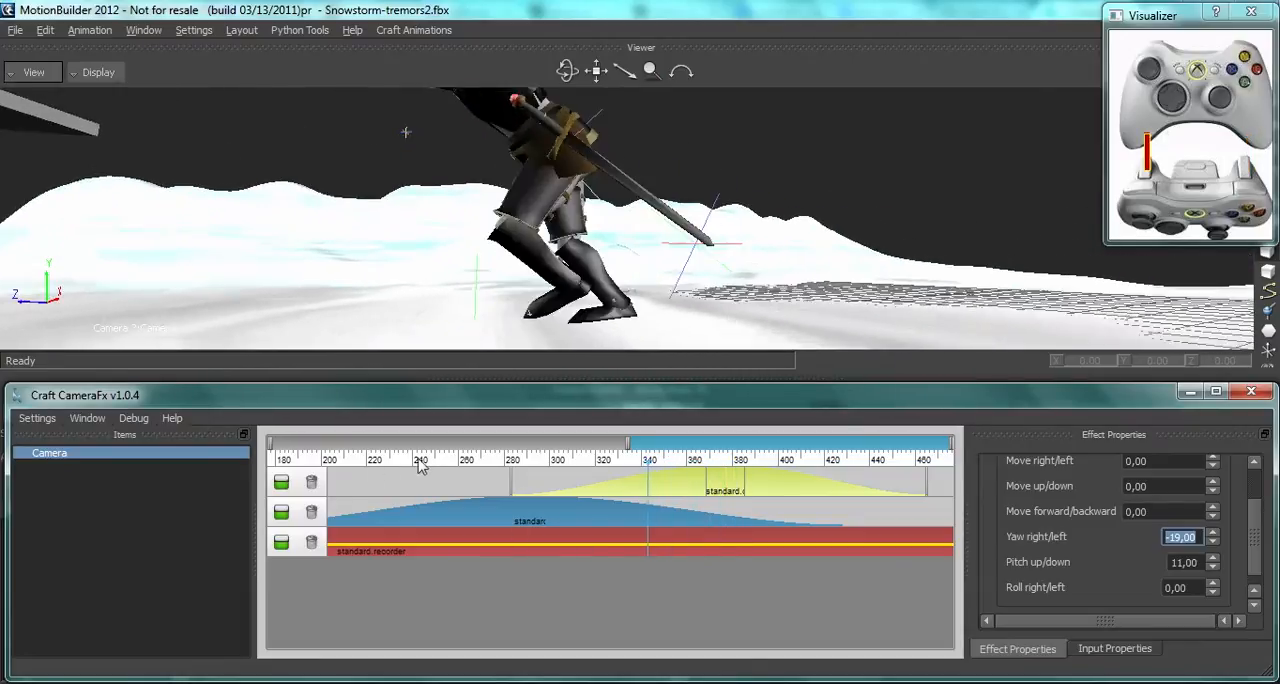
Step: Add a new top layer above the second offset and place a standard.noise.perlin effect on it near frame 295
right_click(438, 480)
mouse_move(485, 532)
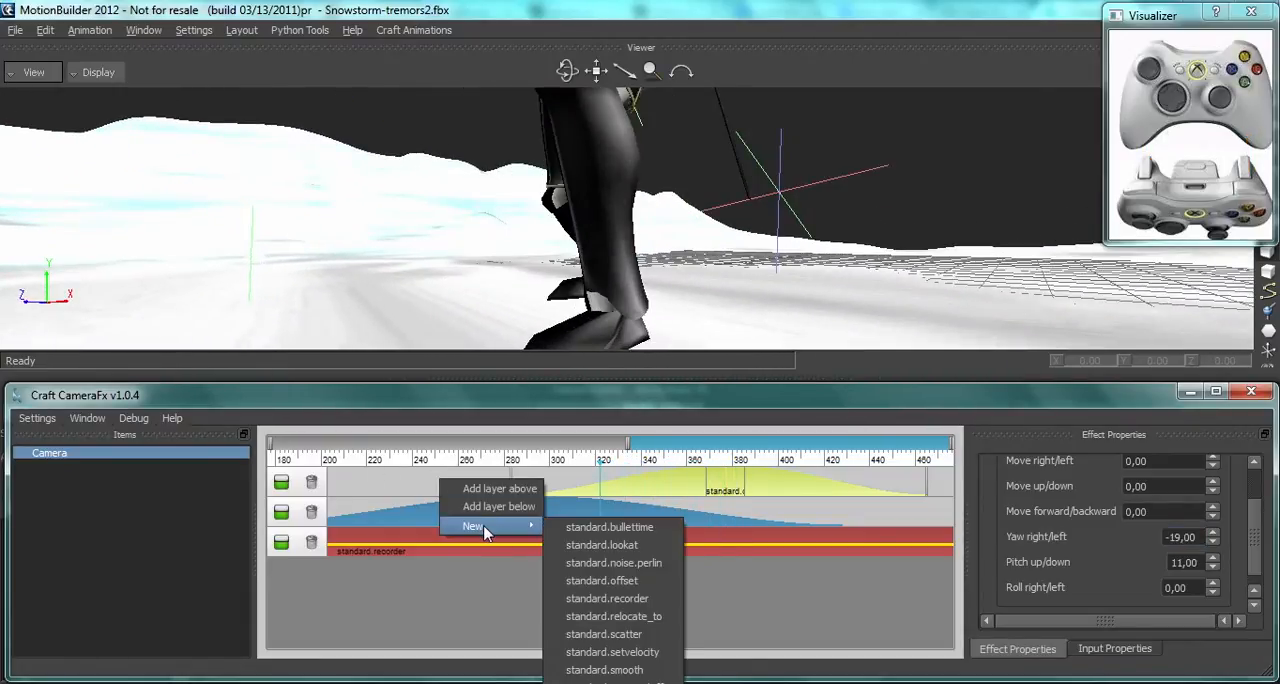
left_click(512, 507)
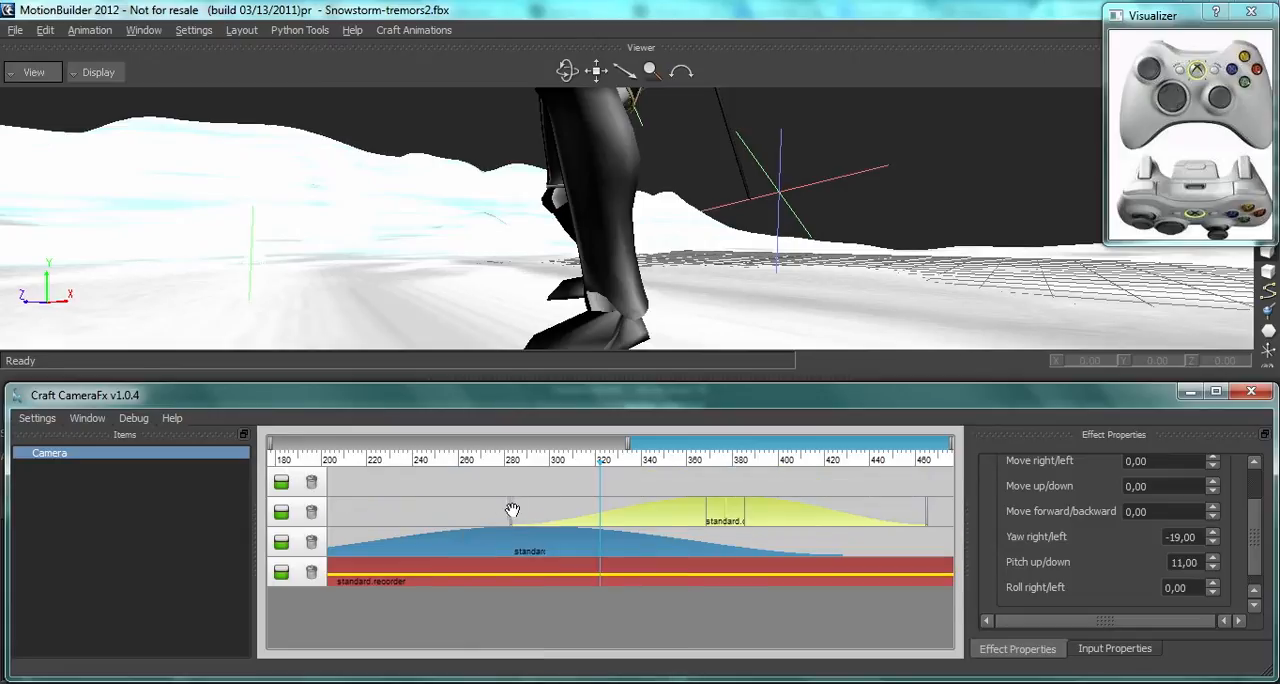
left_click(539, 492)
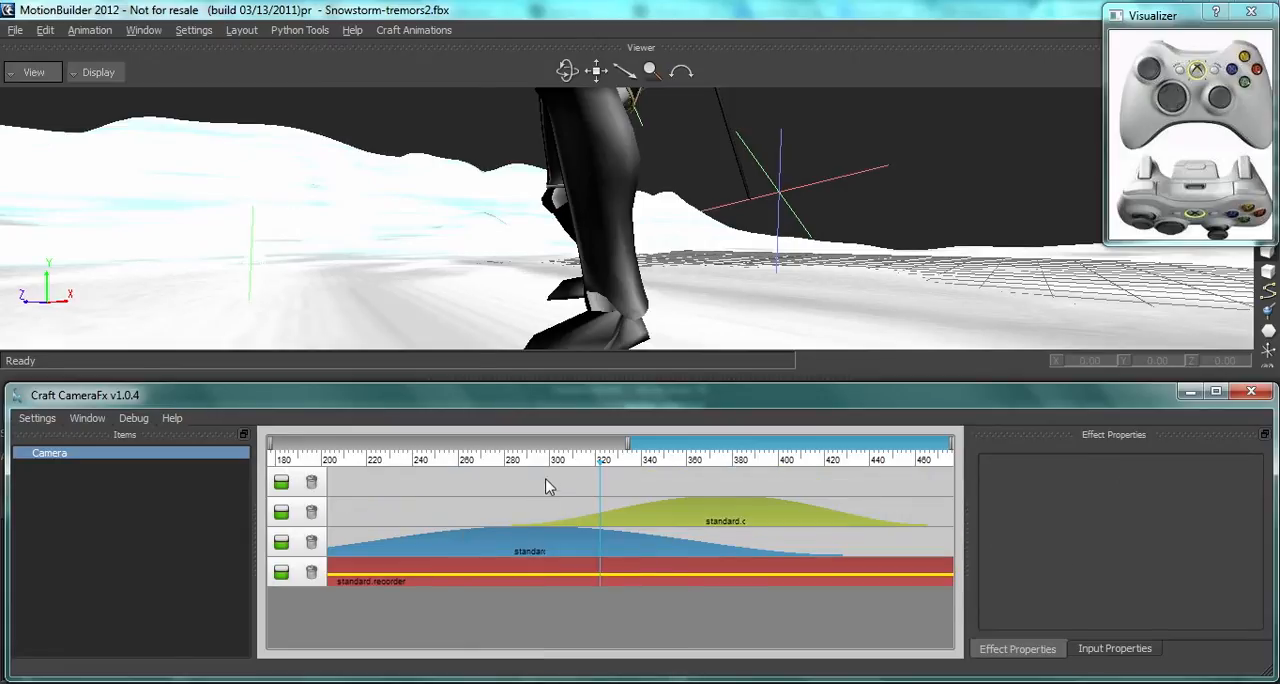
right_click(546, 486)
mouse_move(590, 532)
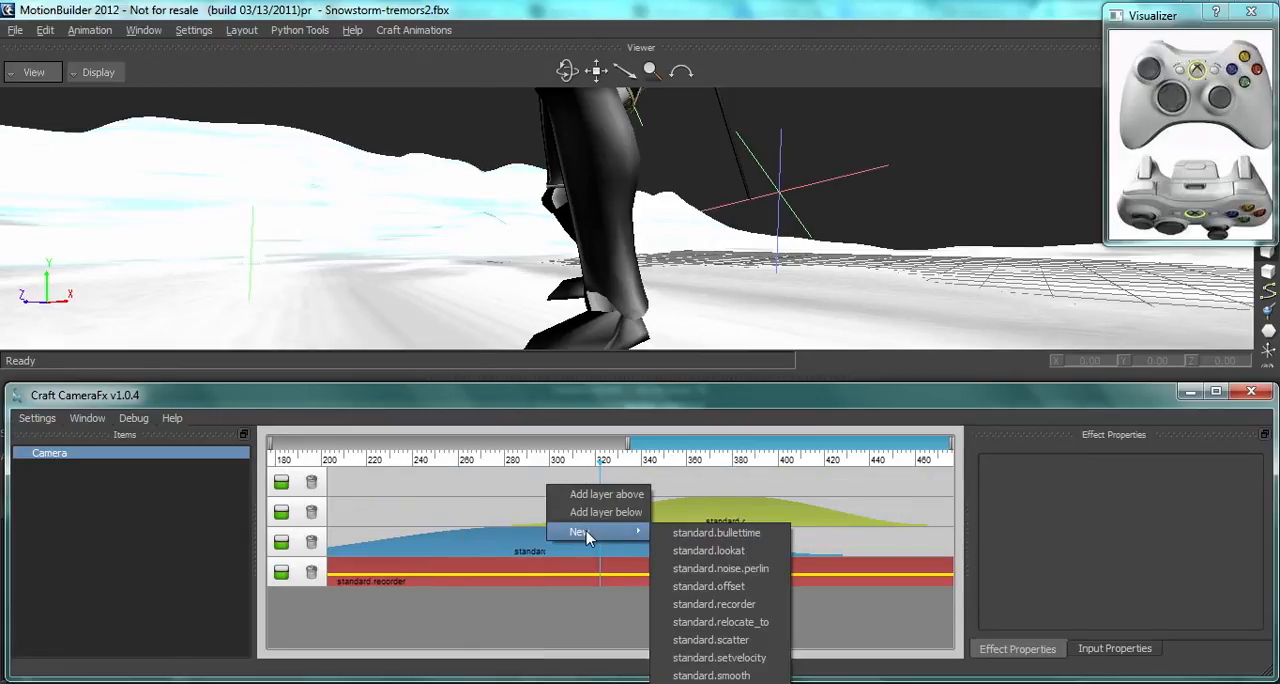
left_click(748, 569)
Step: Extend the Perlin noise effect's right and left borders so it spans the whole timeline
left_click(549, 484)
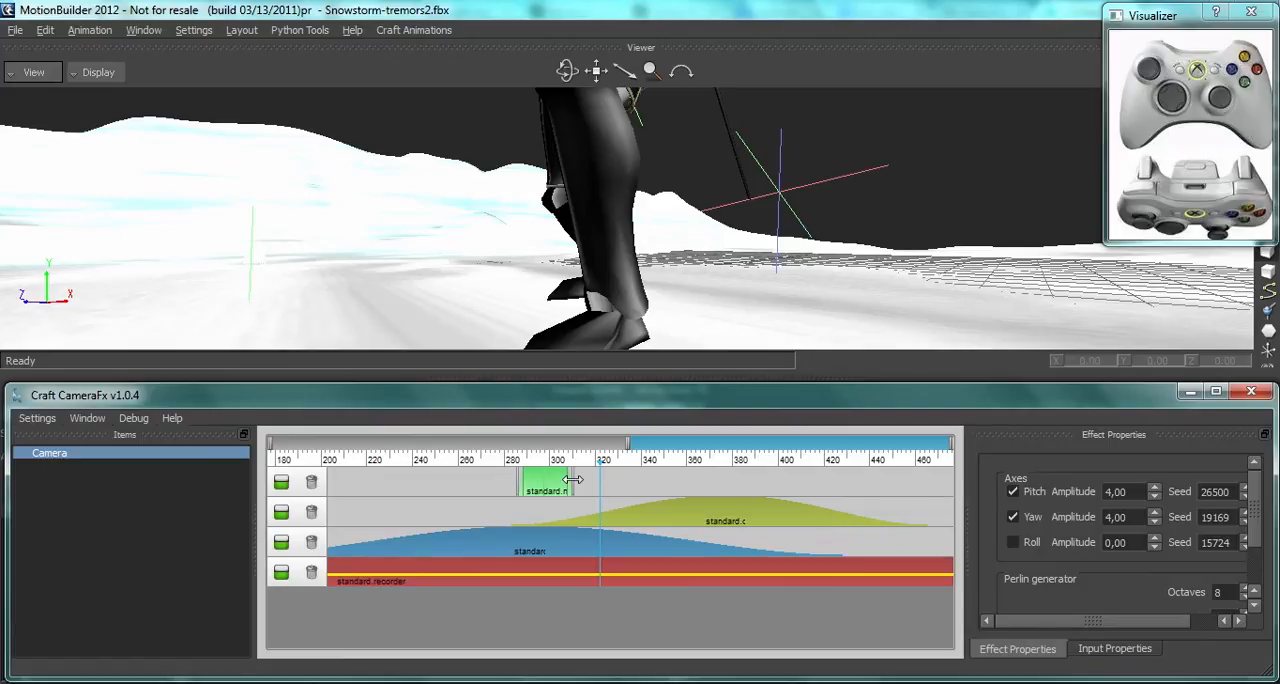
right_click(524, 481)
left_click(519, 489)
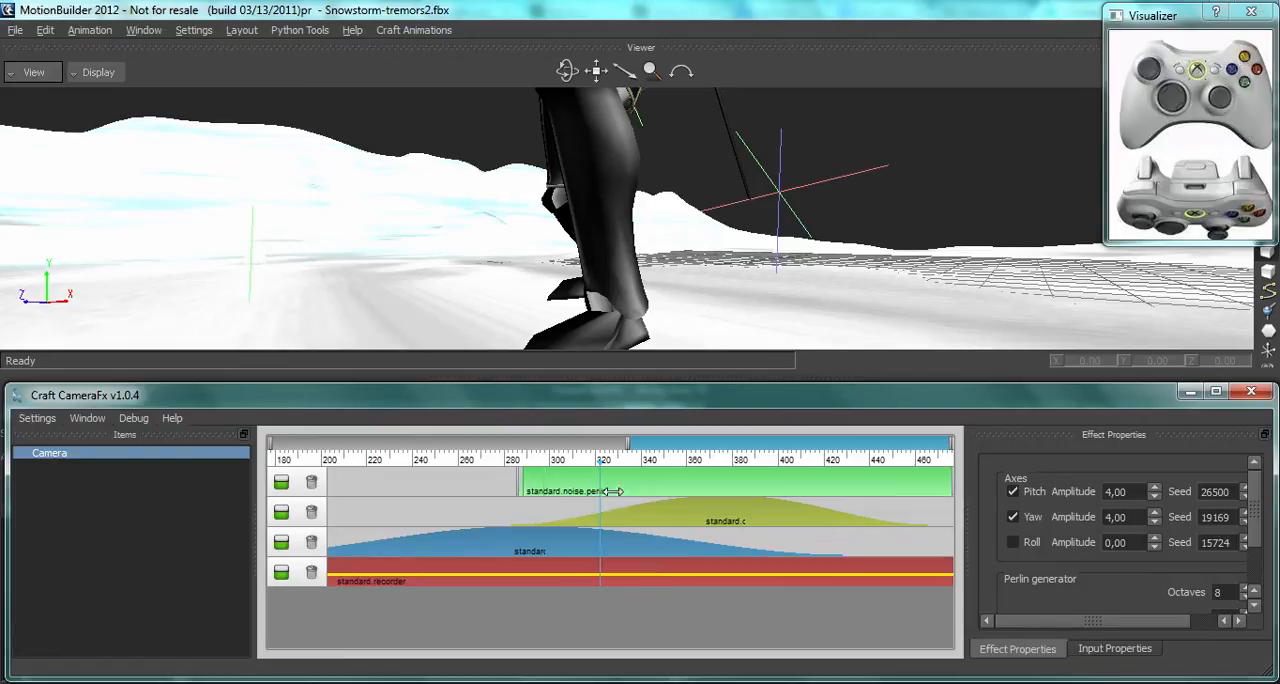
right_click(518, 486)
left_click(524, 490)
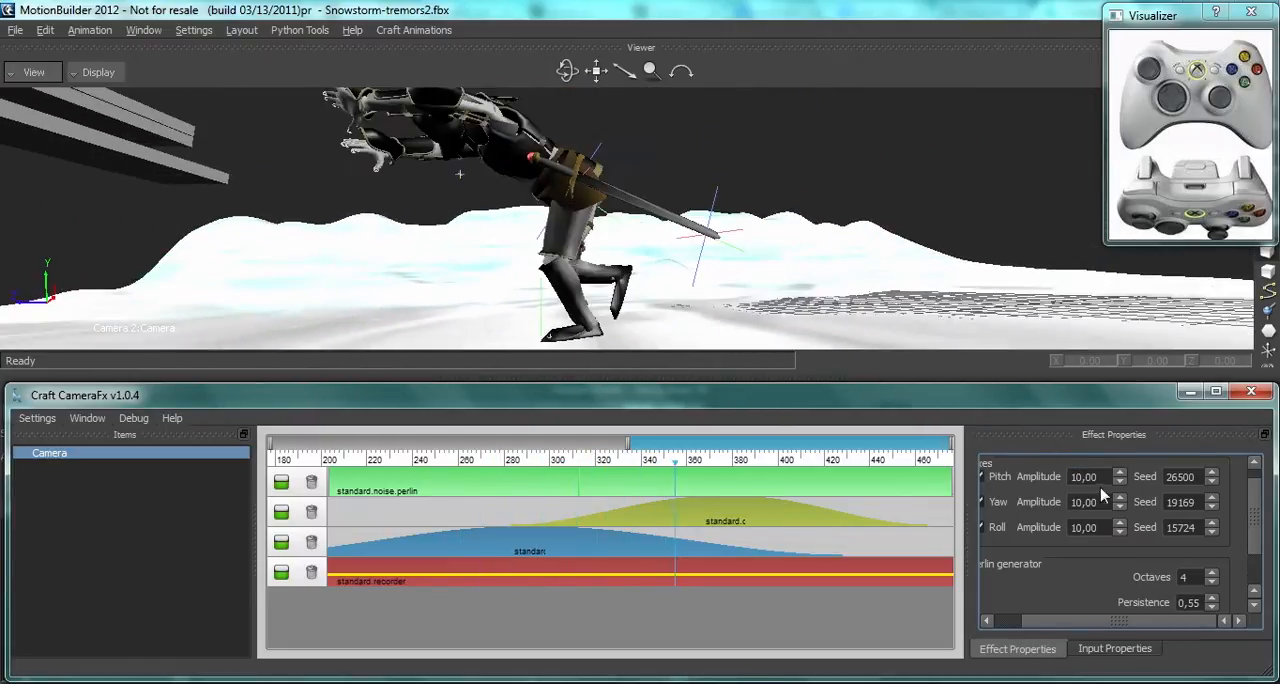
Step: Set the full-length Perlin noise effect's pitch, yaw and roll amplitudes to 50
key("BackSpace")
key("BackSpace")
key("BackSpace")
key("BackSpace")
key("BackSpace")
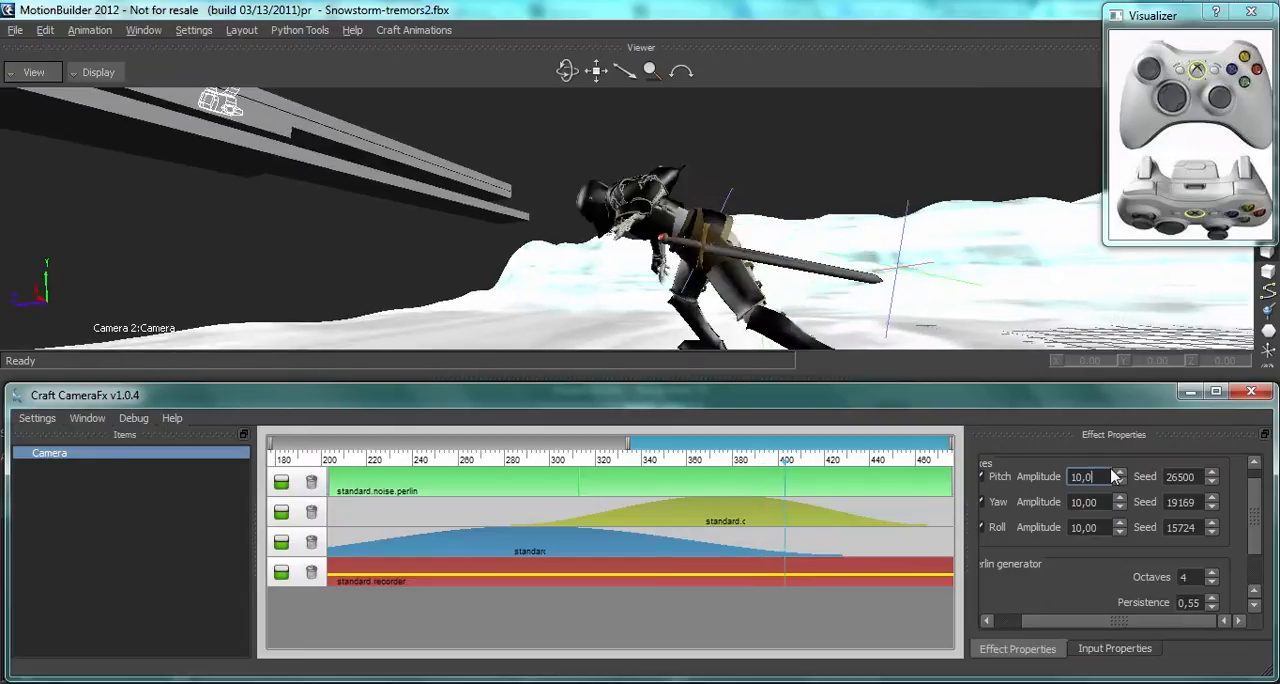
type("20")
key("Tab")
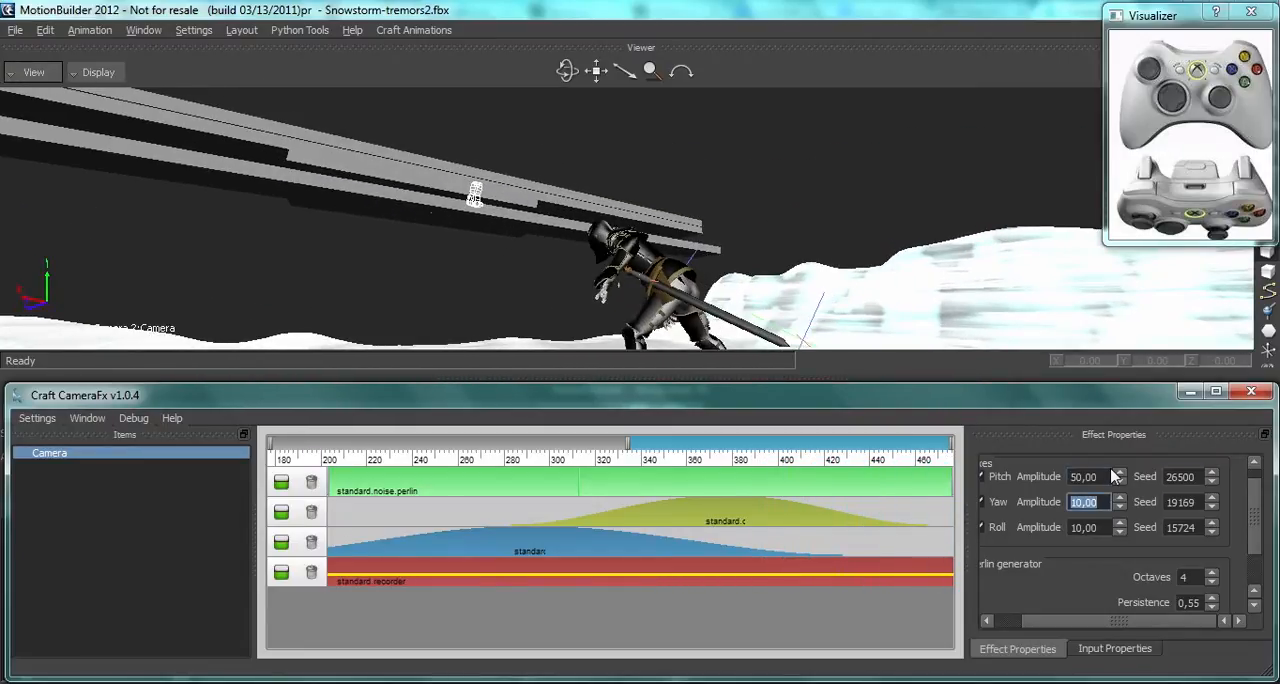
type("50")
key("Tab")
type("50")
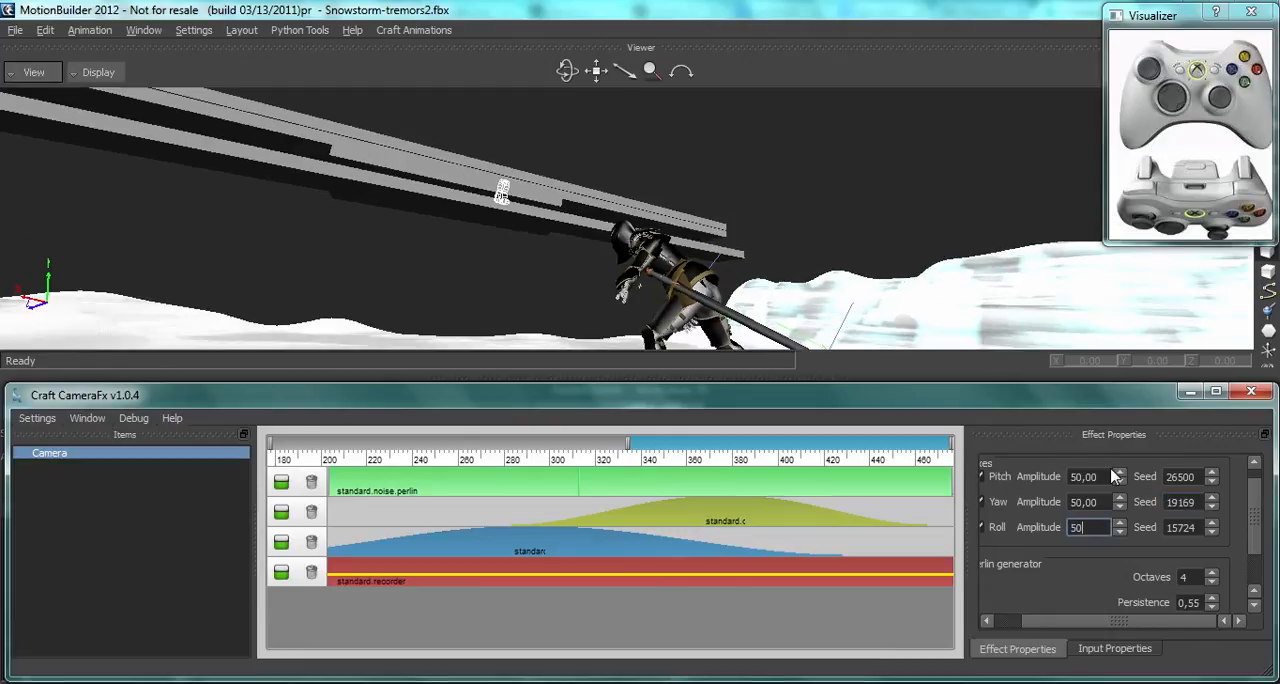
Step: Switch to MotionBuilder's transport controls to turn on looped playback, and return to Craft CameraFx
left_click(886, 16)
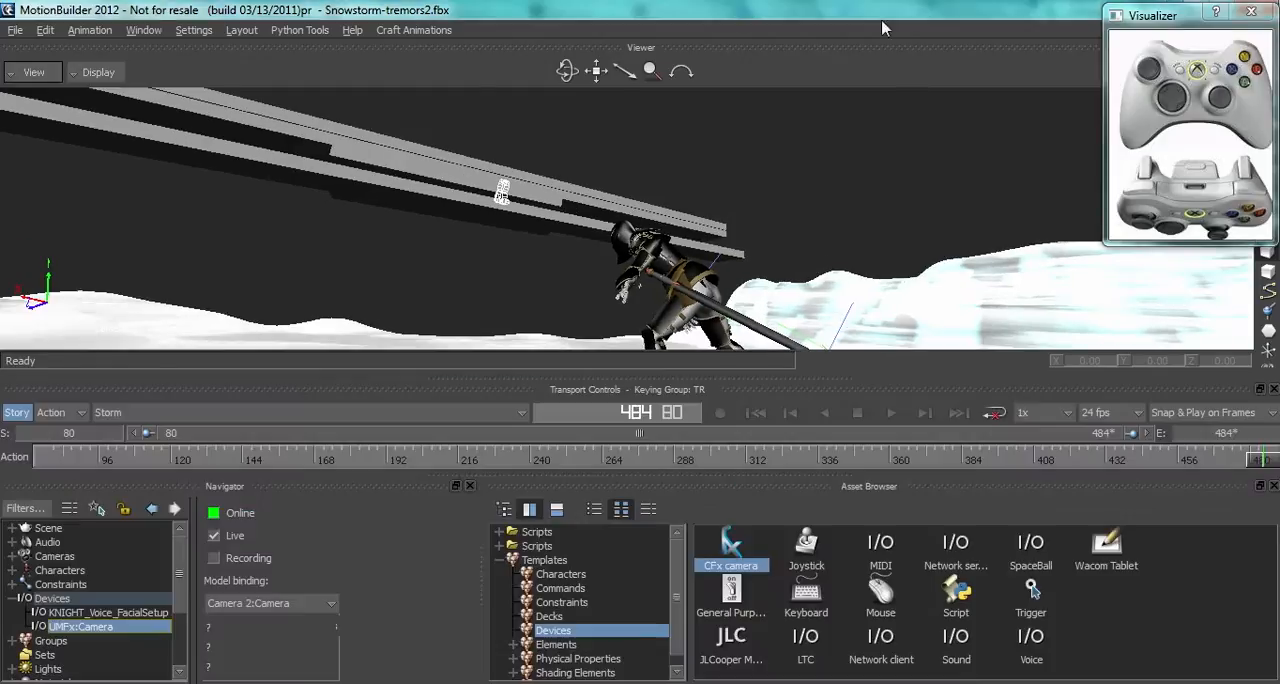
left_click(995, 412)
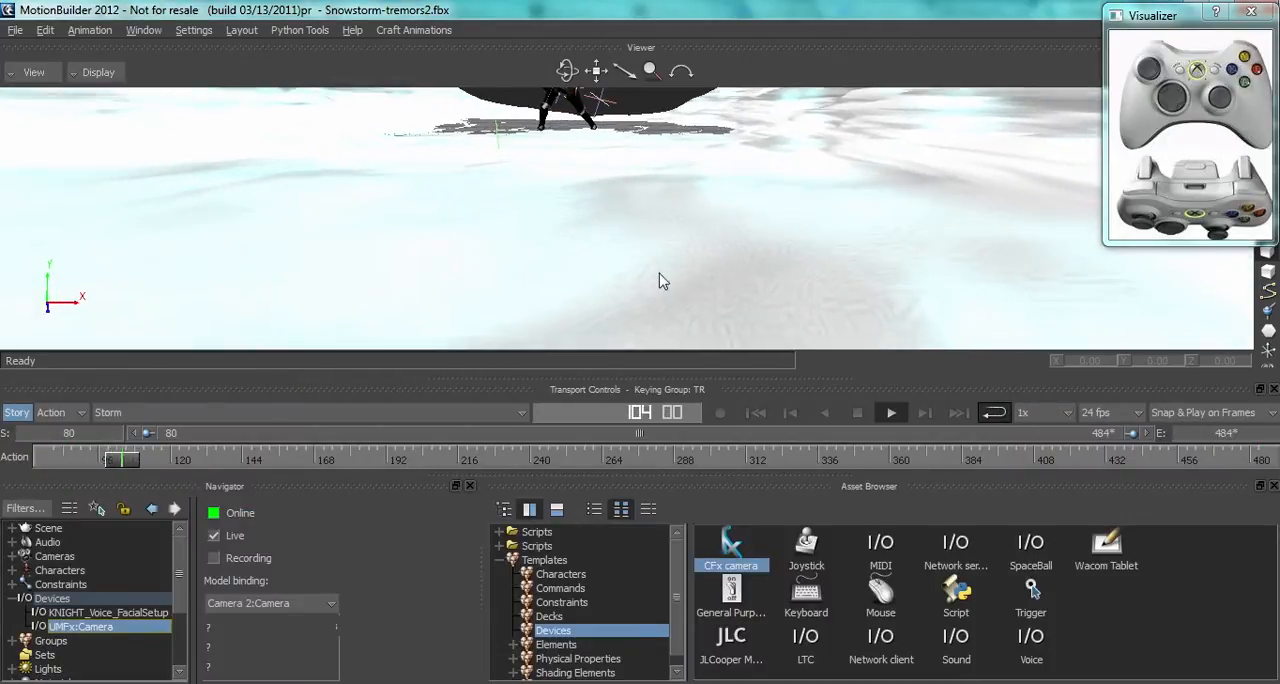
key("alt+Tab")
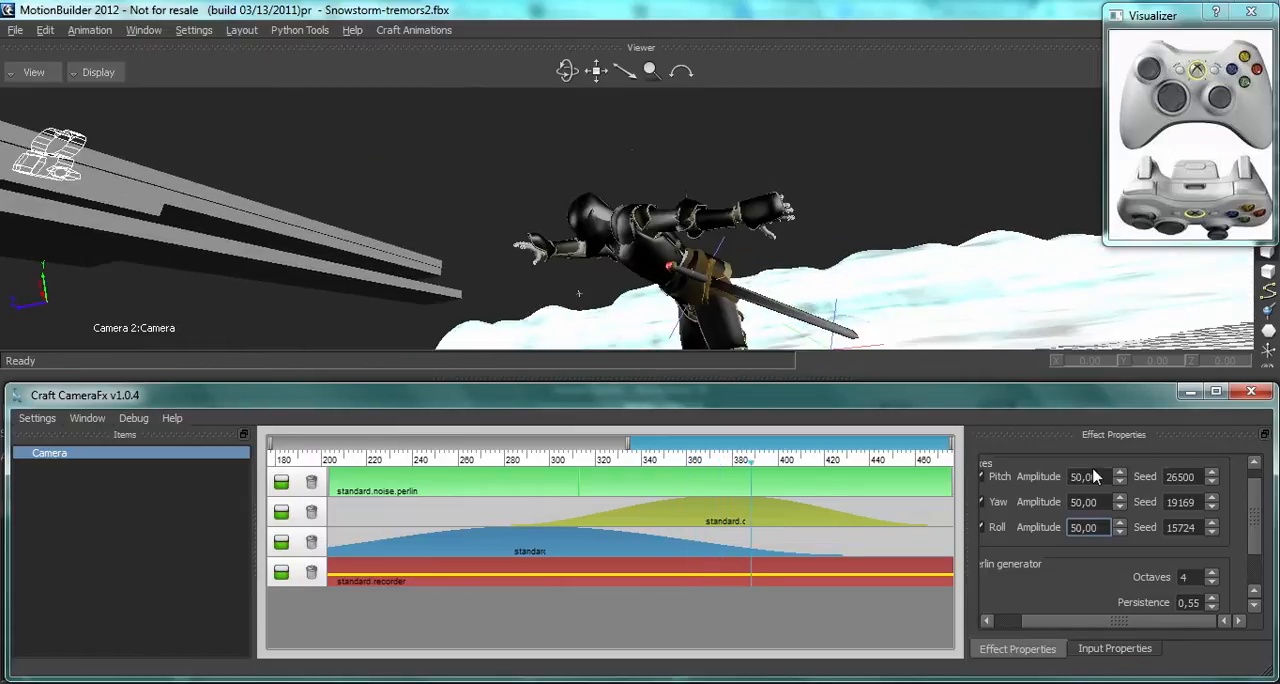
Step: Set the full-length Perlin noise effect's pitch, yaw and roll amplitudes to 10
left_click(1073, 477)
type("10")
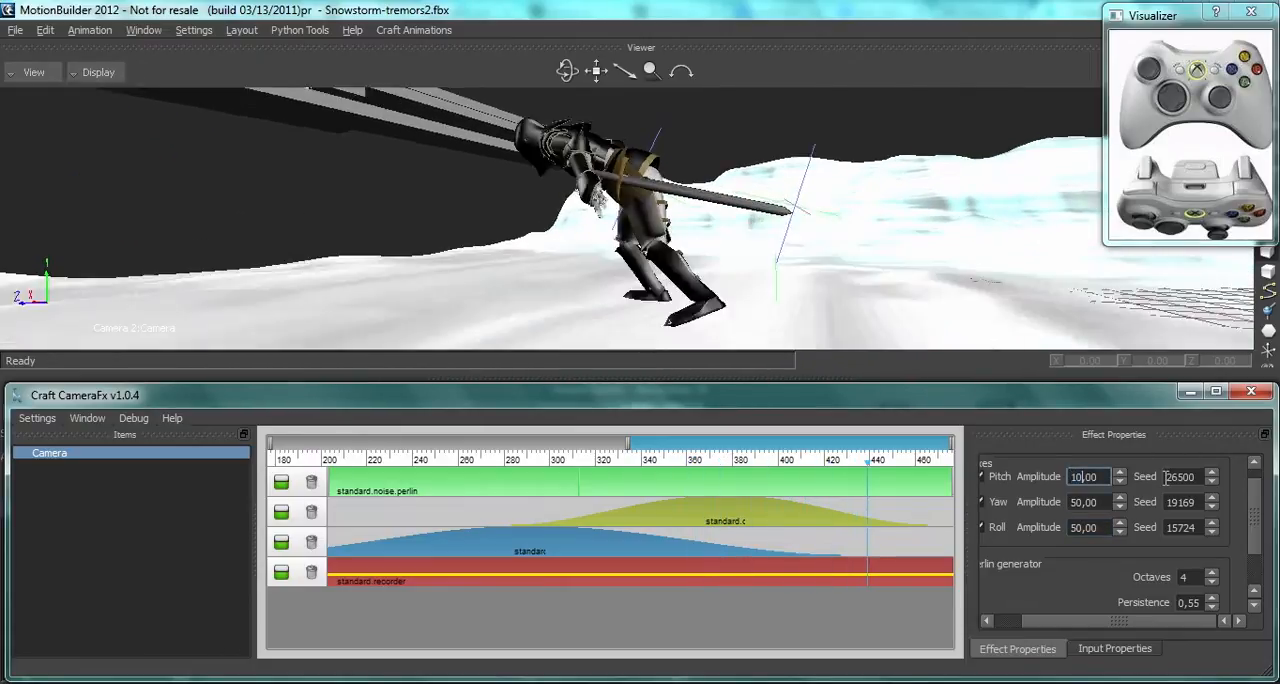
key("Tab")
type("0")
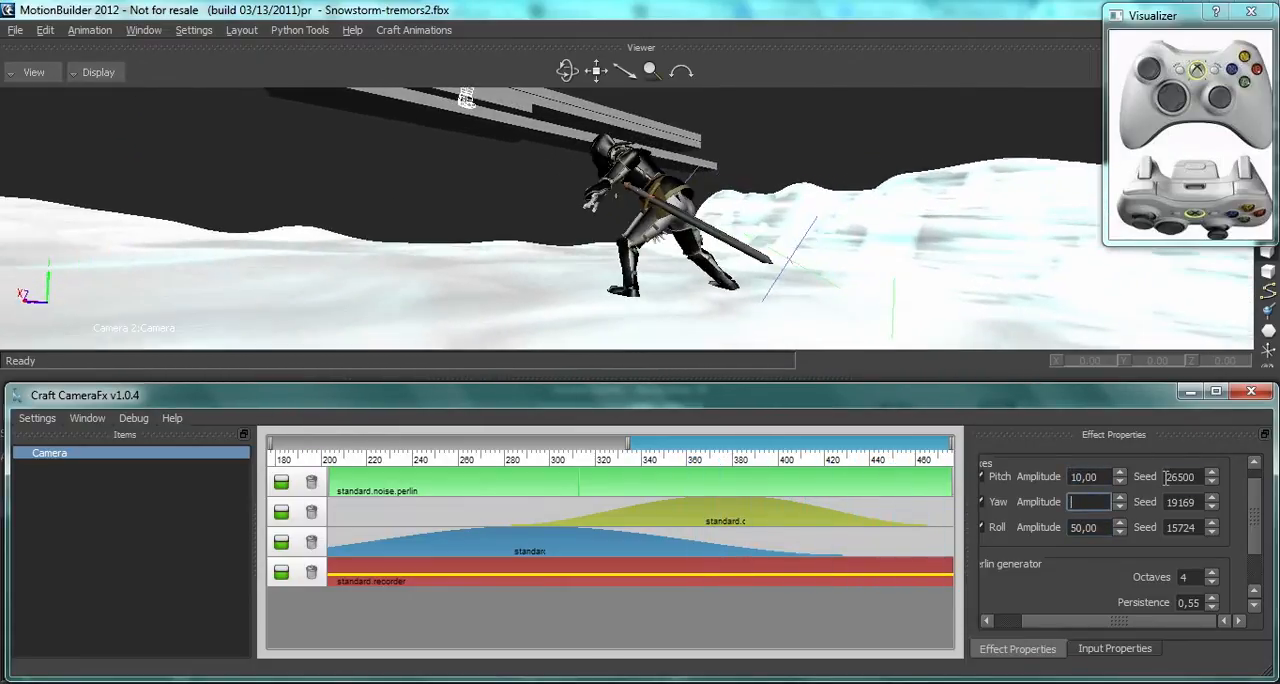
type("10")
key("Tab")
key("Tab")
type("10")
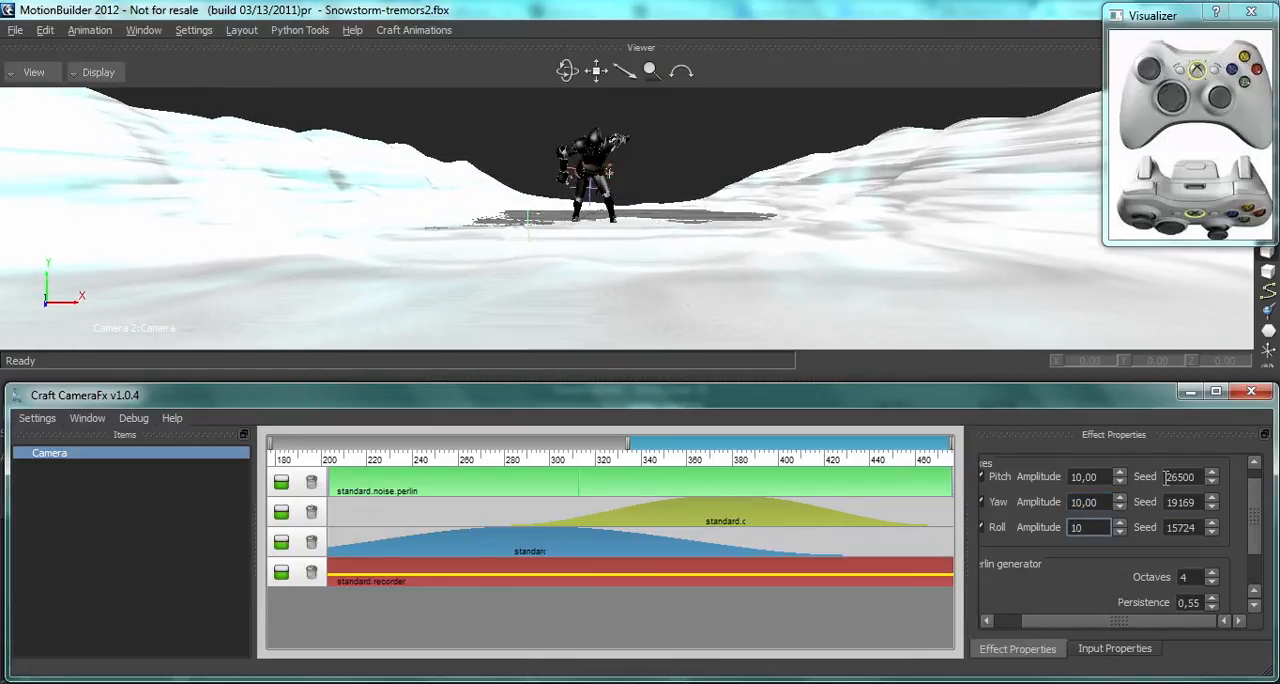
key("Tab")
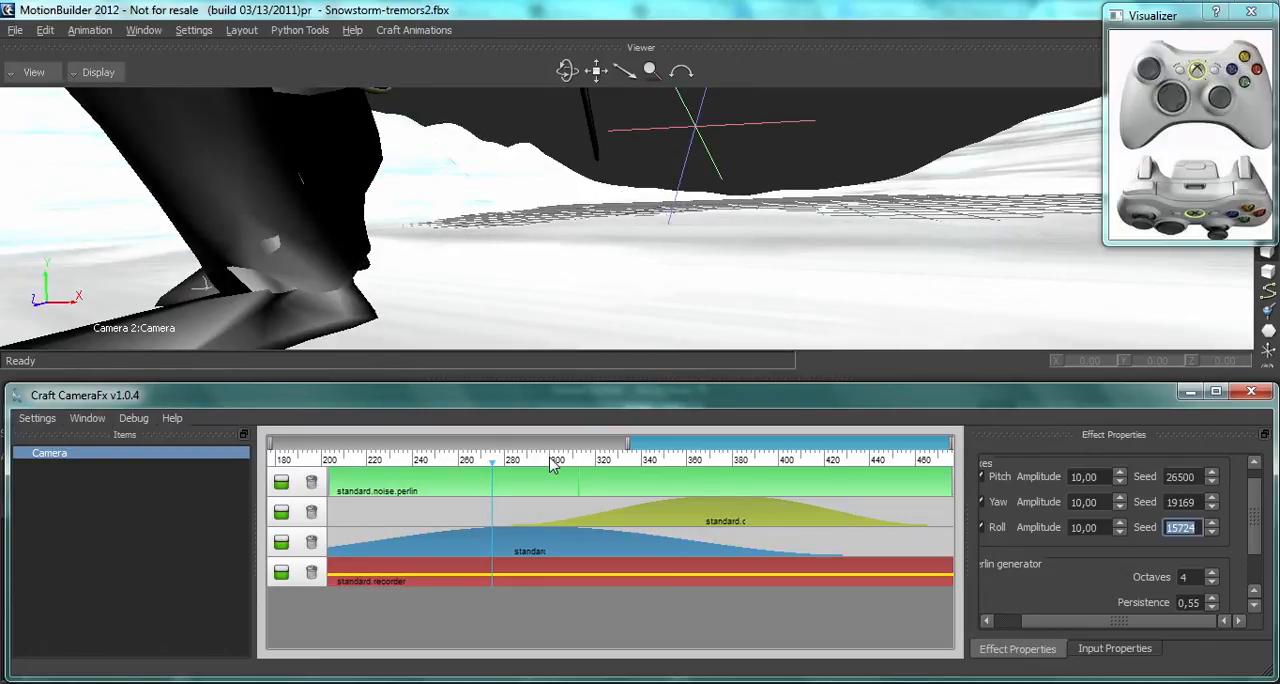
Step: Add a layer above the Perlin noise layer and place a second standard.noise.perlin effect on it near frame 272
right_click(458, 487)
left_click(518, 514)
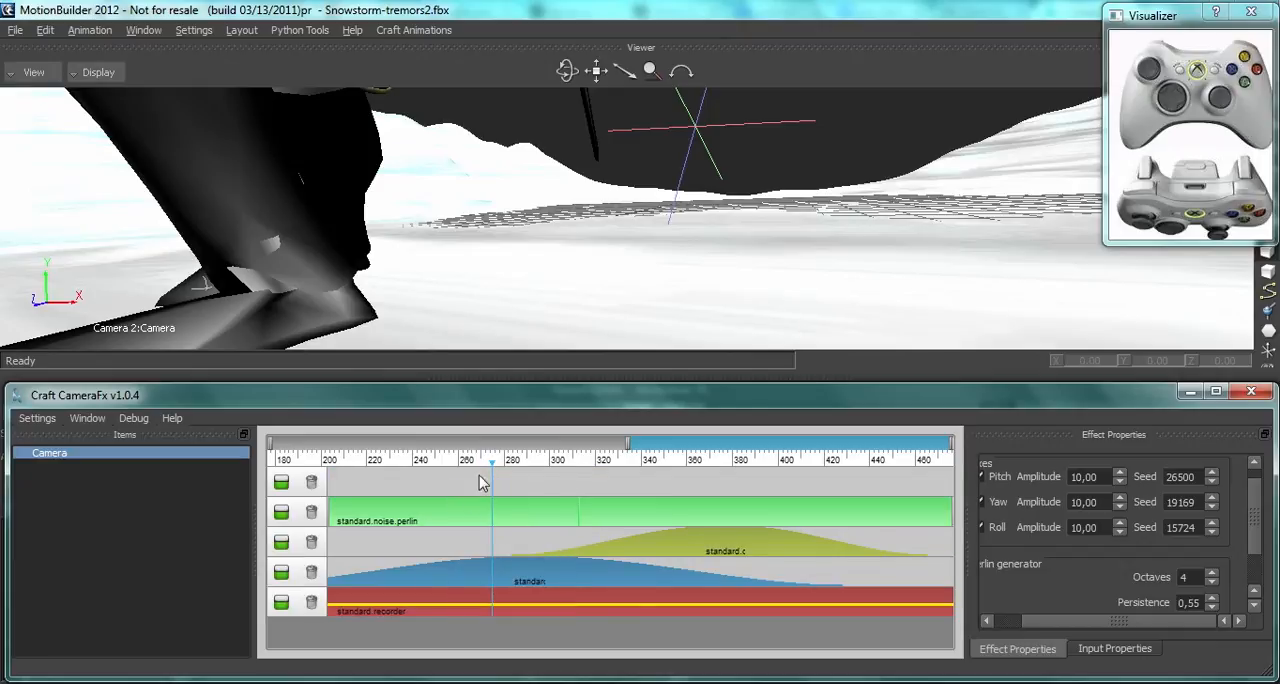
left_click(491, 484)
right_click(491, 484)
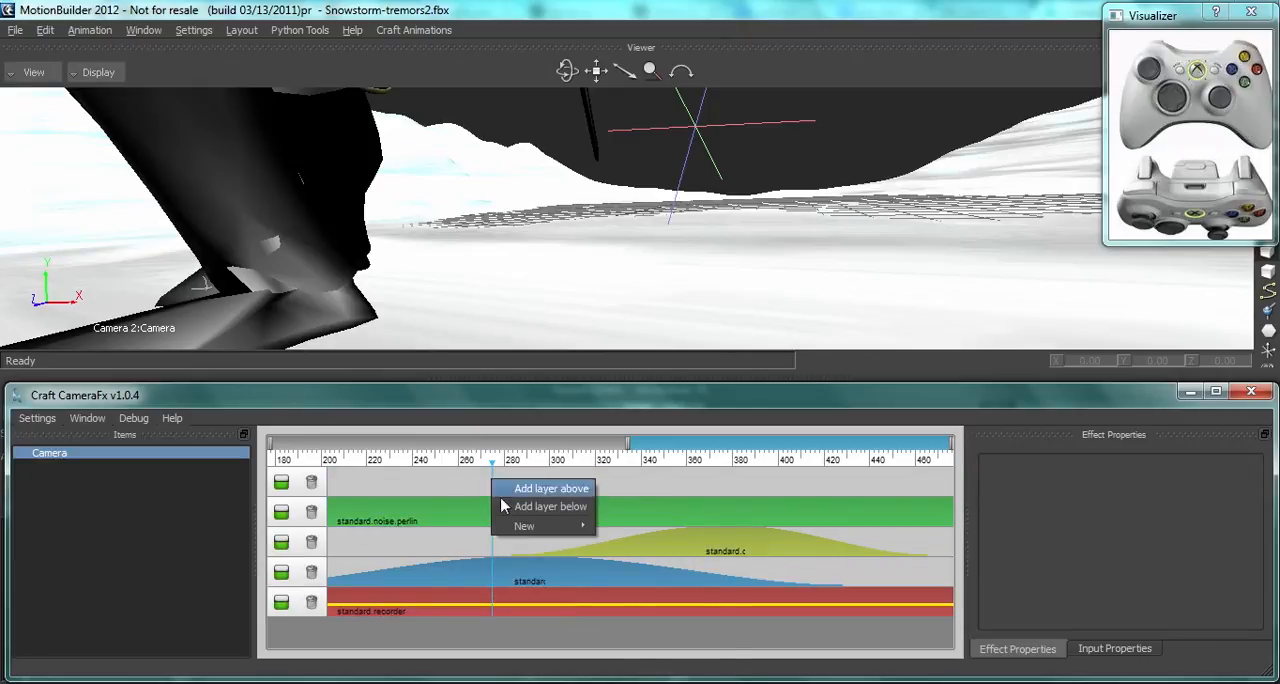
mouse_move(520, 526)
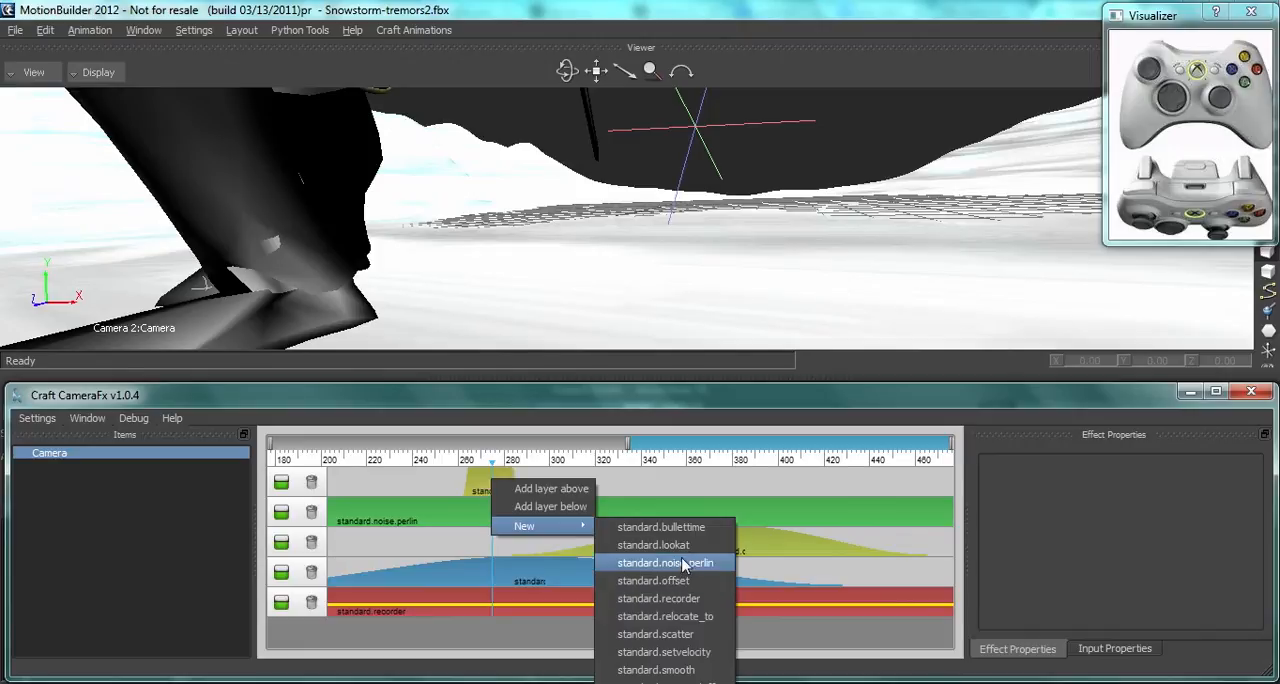
left_click(665, 563)
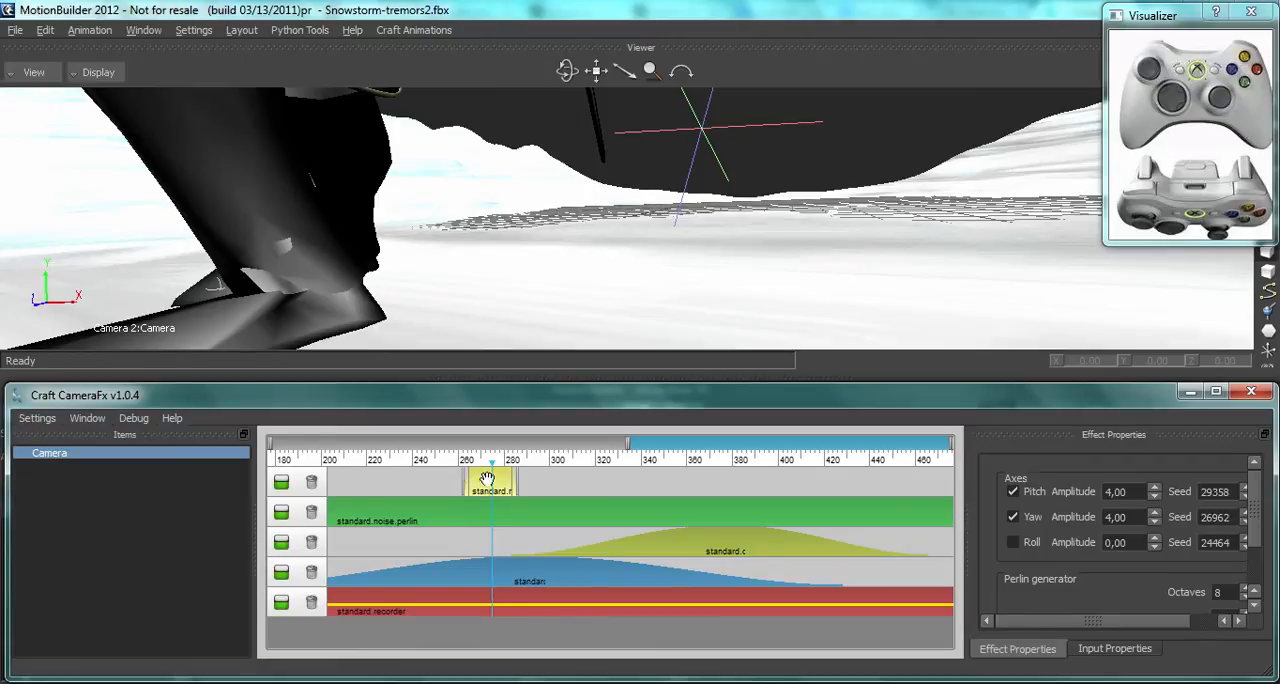
Step: Reshape the second Perlin noise effect to span about frames 270–297 with a short fade-in and a long fade-out
scroll(665, 443, "up", 8)
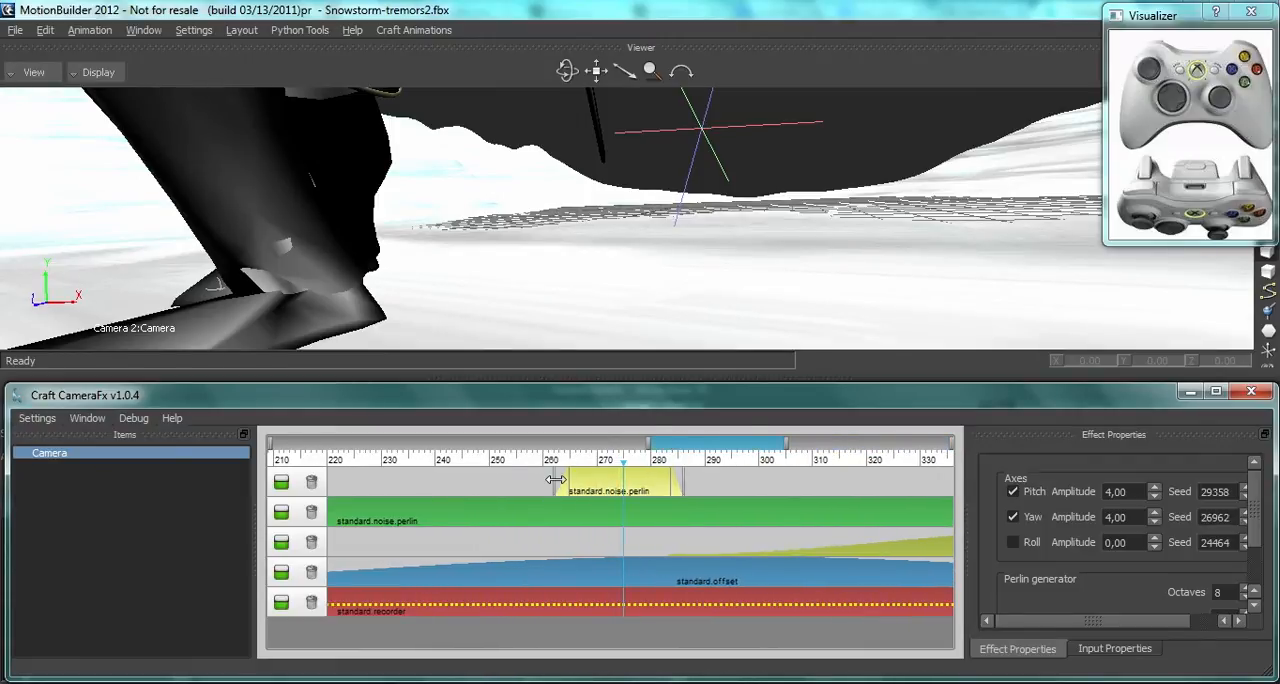
left_click_drag(555, 480, 609, 483)
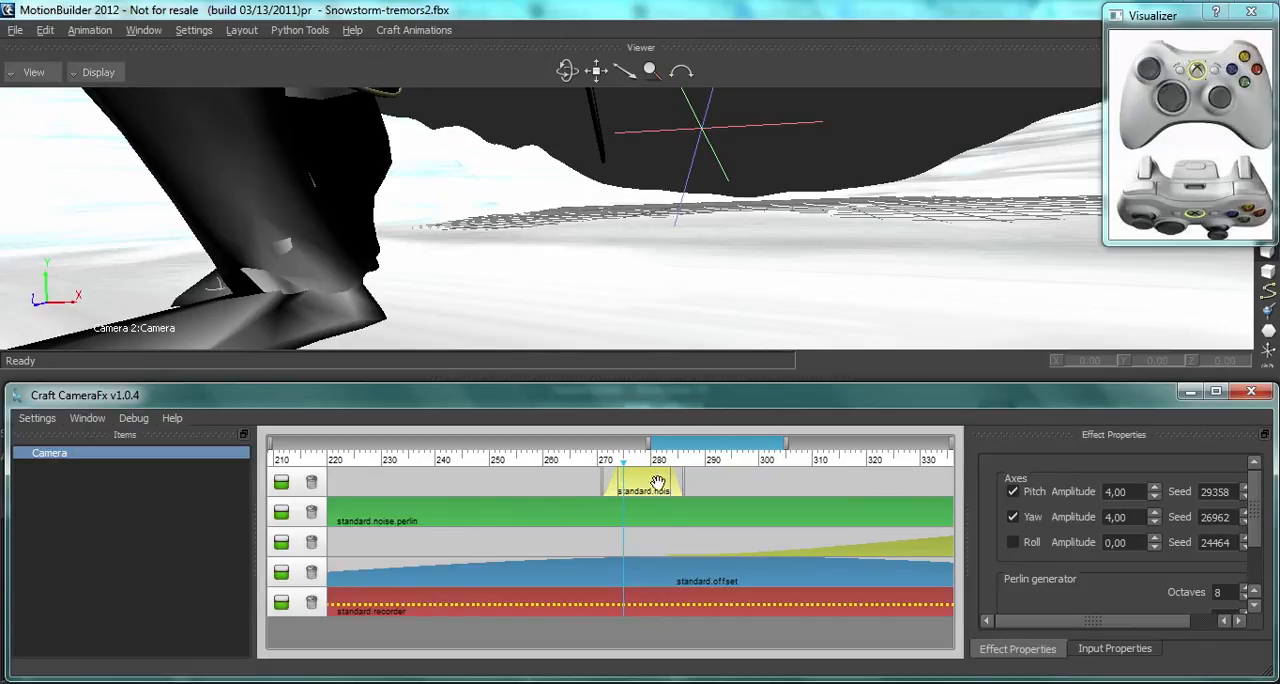
left_click_drag(684, 481, 721, 482)
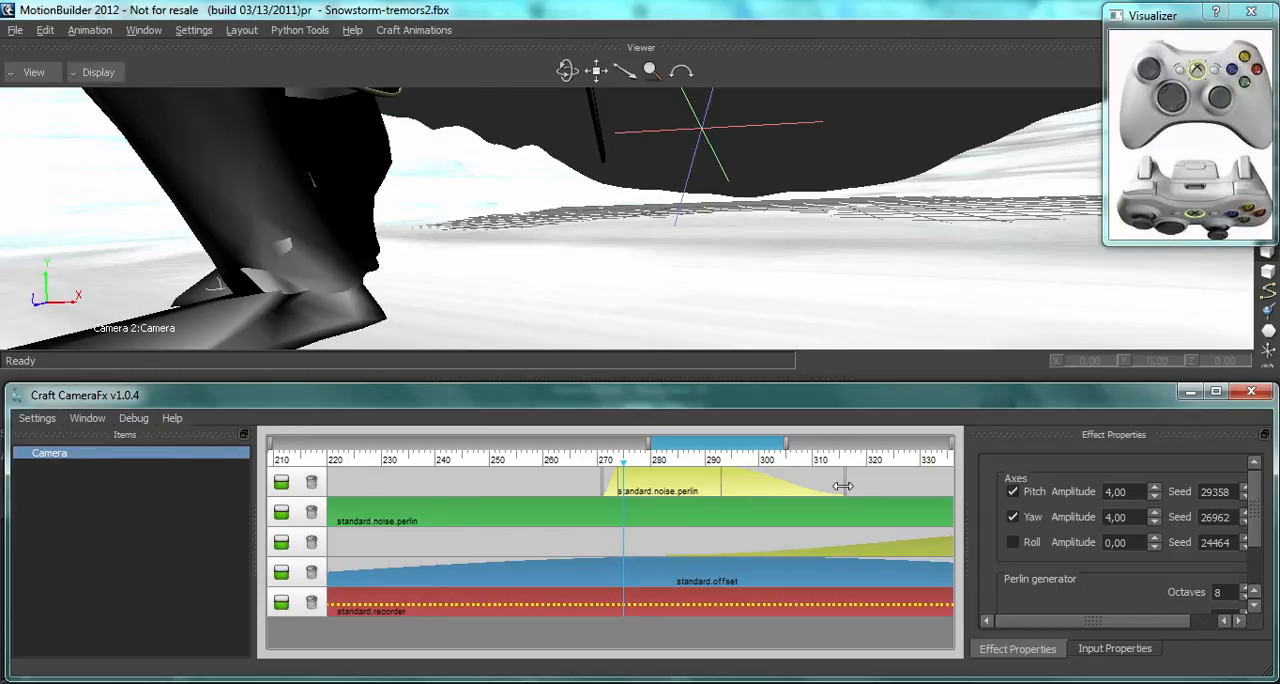
left_click_drag(843, 486, 757, 484)
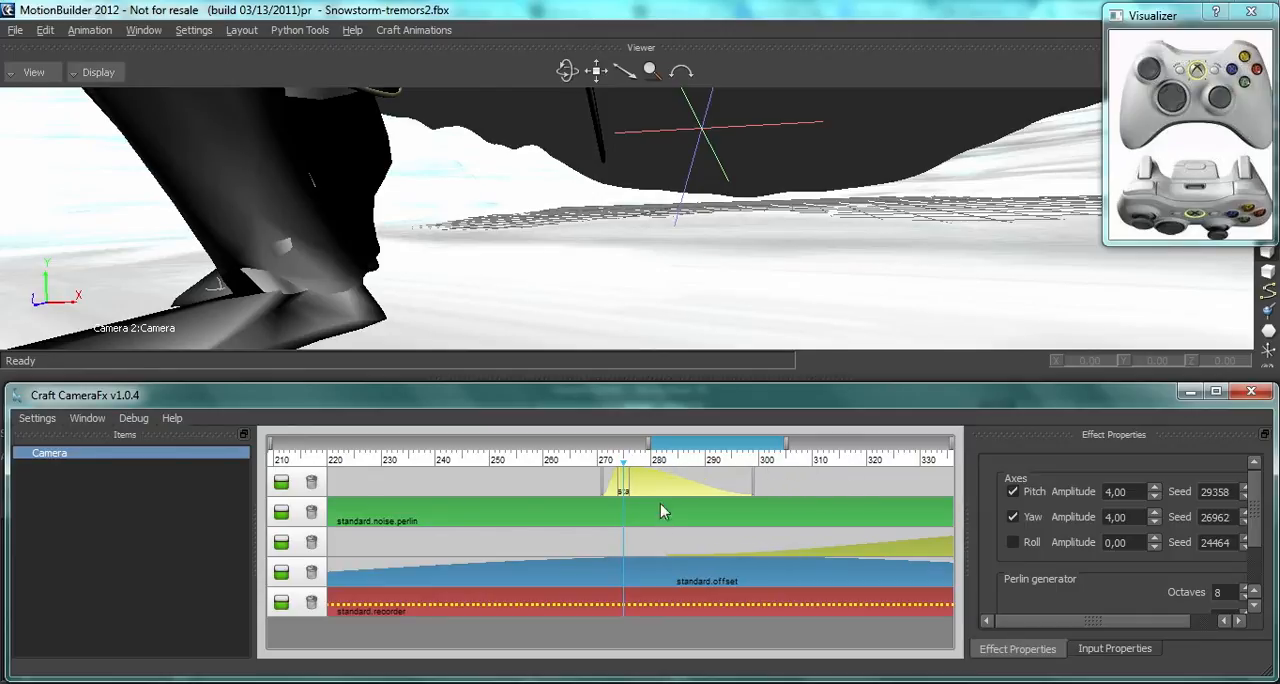
Step: Set the second noise effect's pitch, yaw and roll amplitudes to 30 and enable its roll axis
double_click(1132, 491)
type("30")
key("Tab")
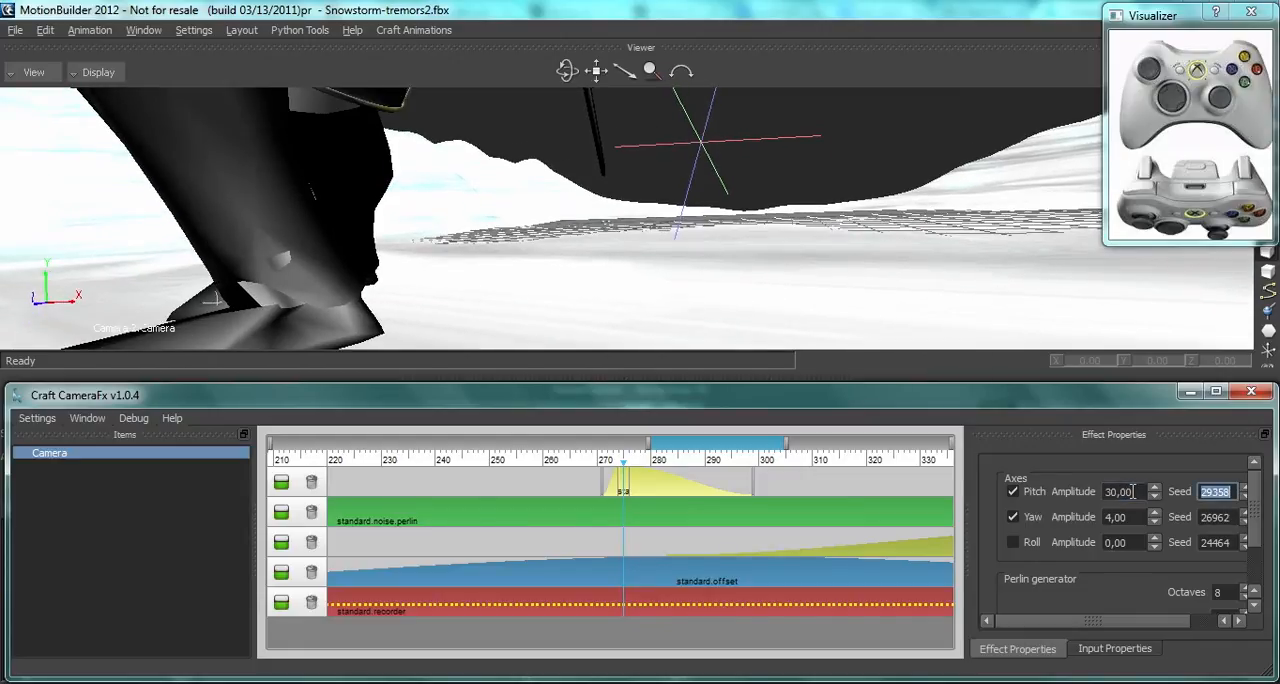
key("Tab")
key("Tab")
key("shift+Tab")
type("30")
key("Tab")
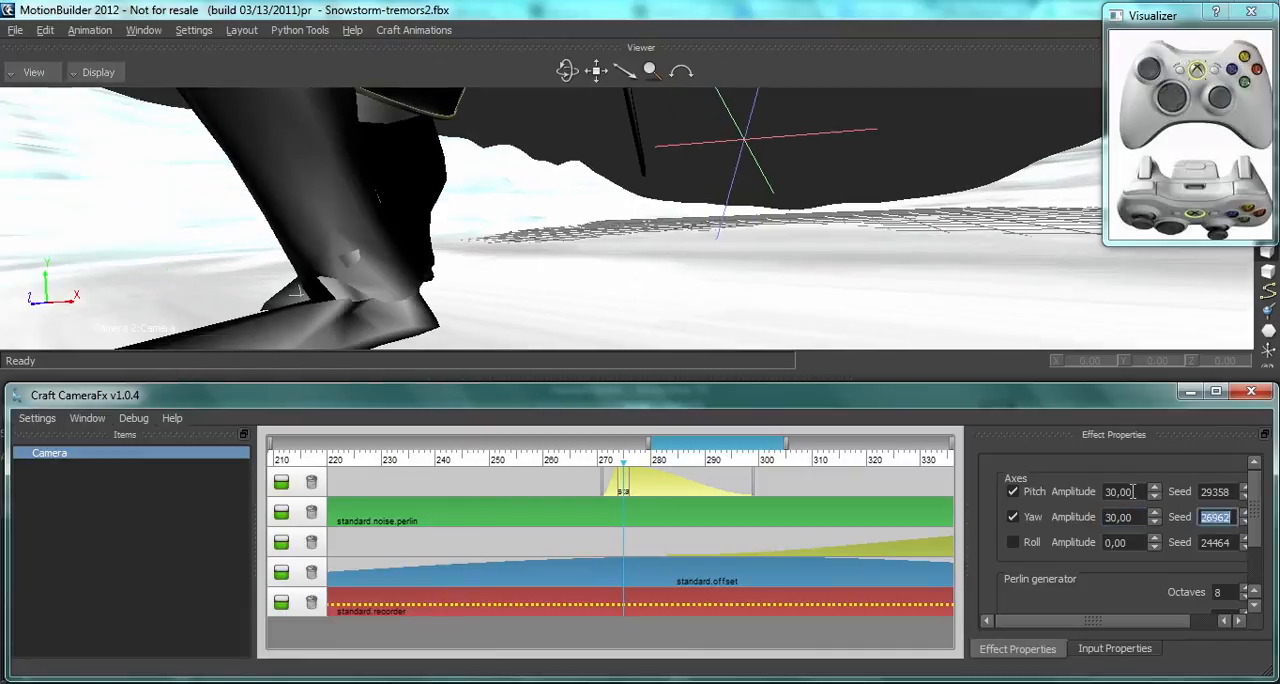
key("Tab")
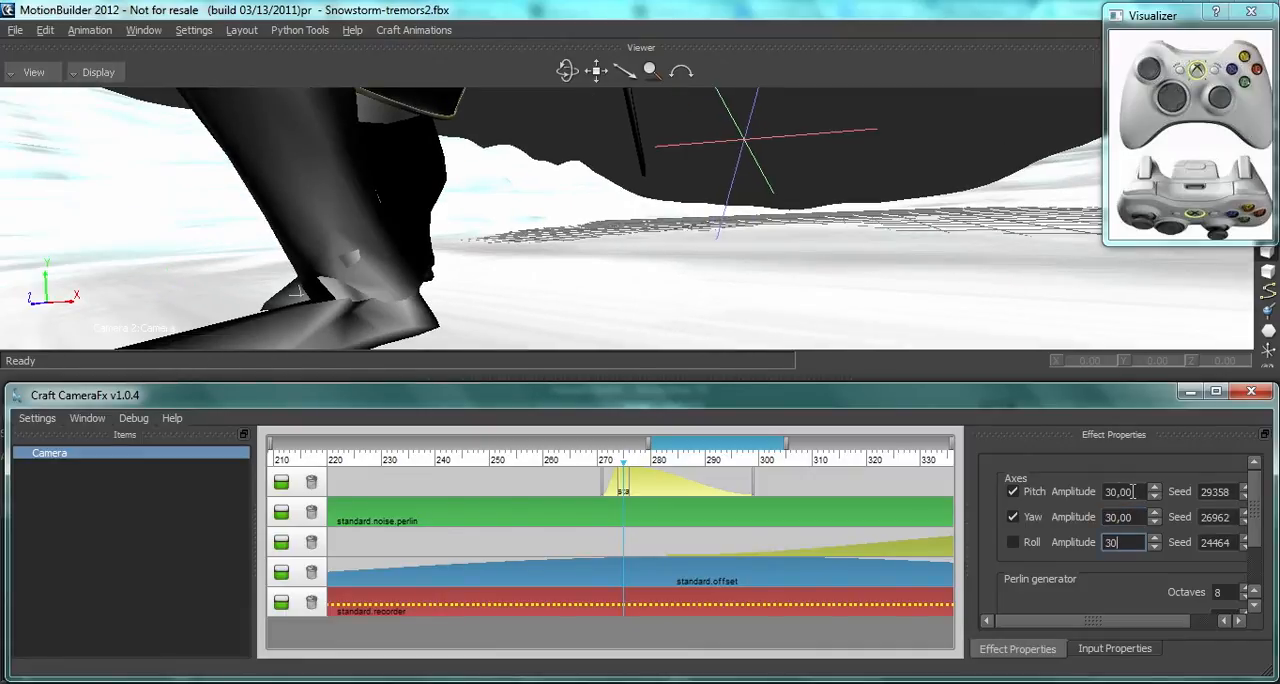
type("30")
left_click(1013, 542)
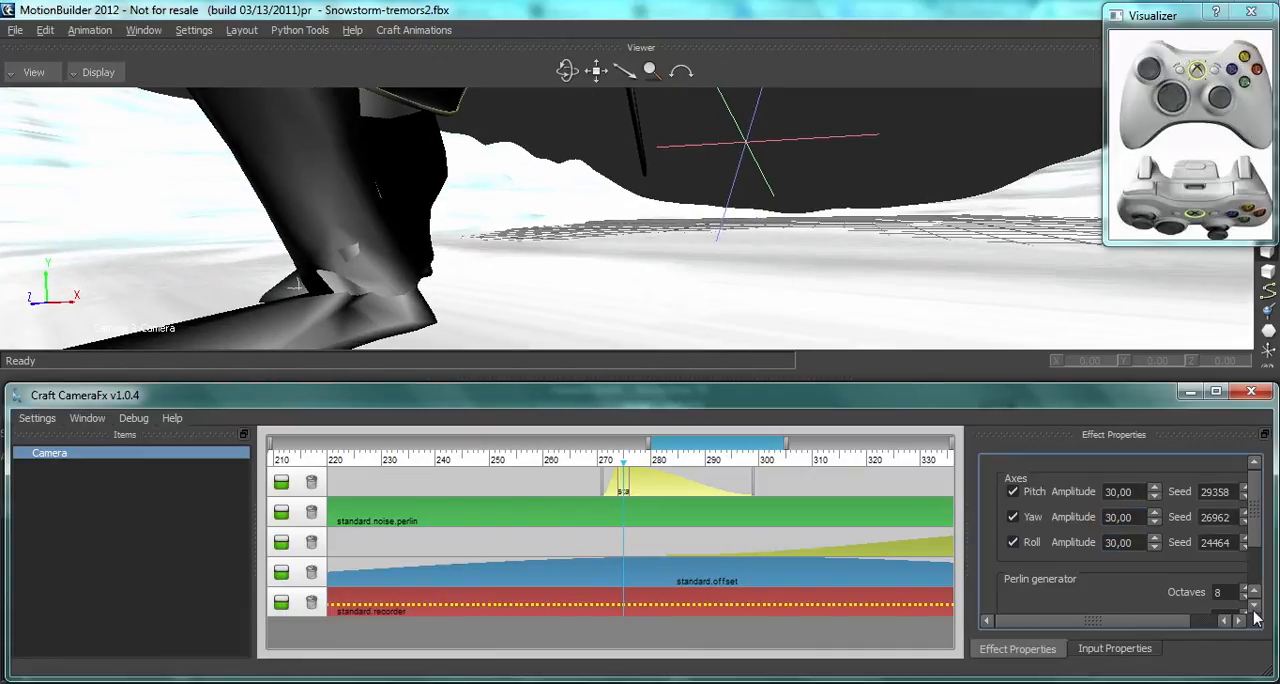
Step: Set the second noise effect's Perlin generator to a frequency of 45 and 5 octaves
scroll(1255, 613, "down", 3)
double_click(1222, 573)
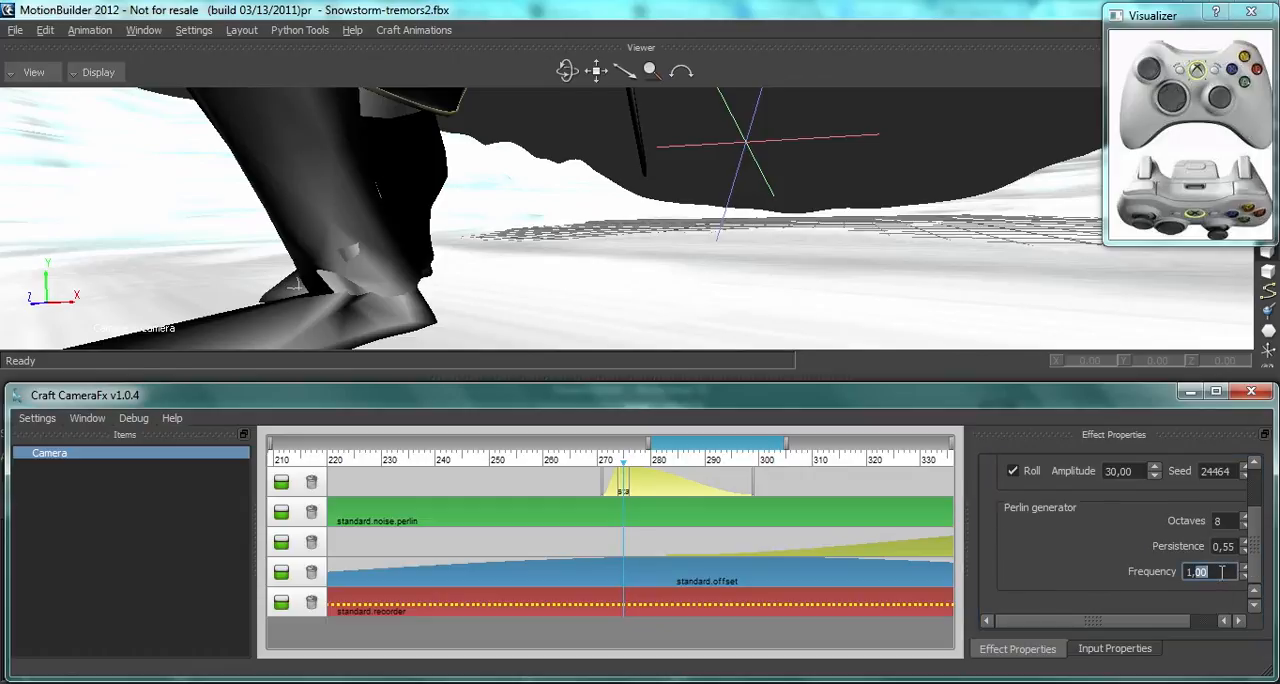
type("45")
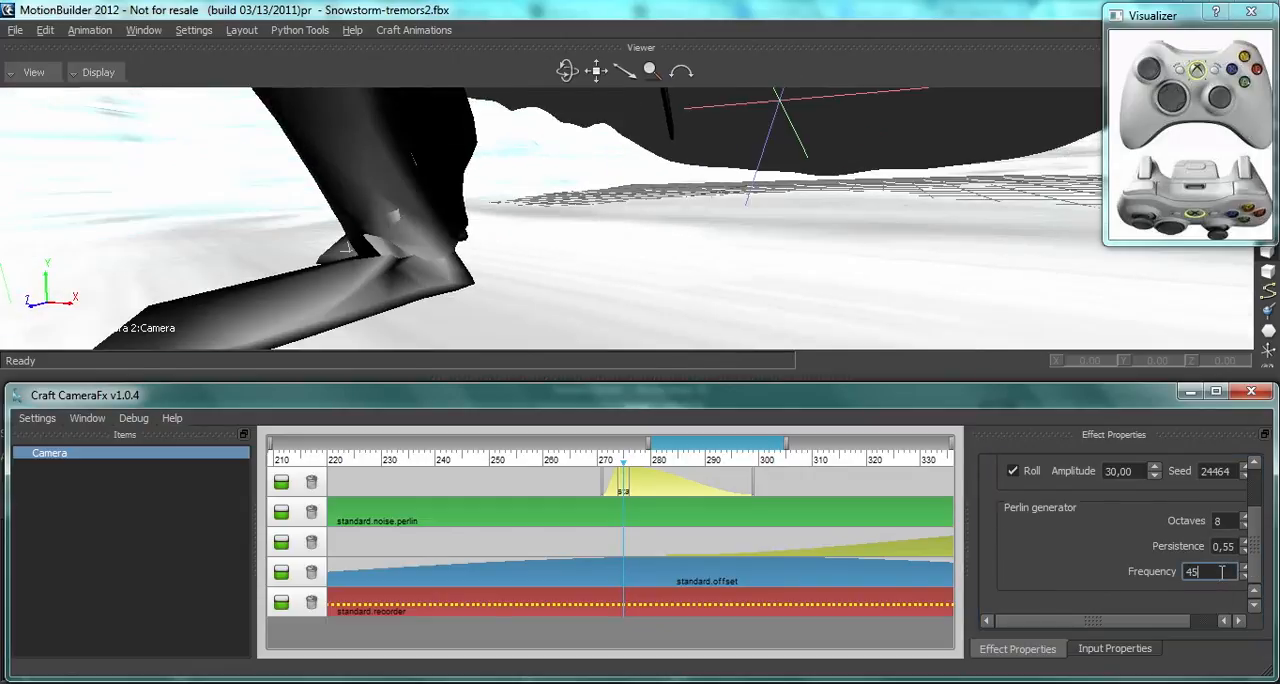
left_click(1243, 526)
left_click(1243, 526)
left_click(1243, 526)
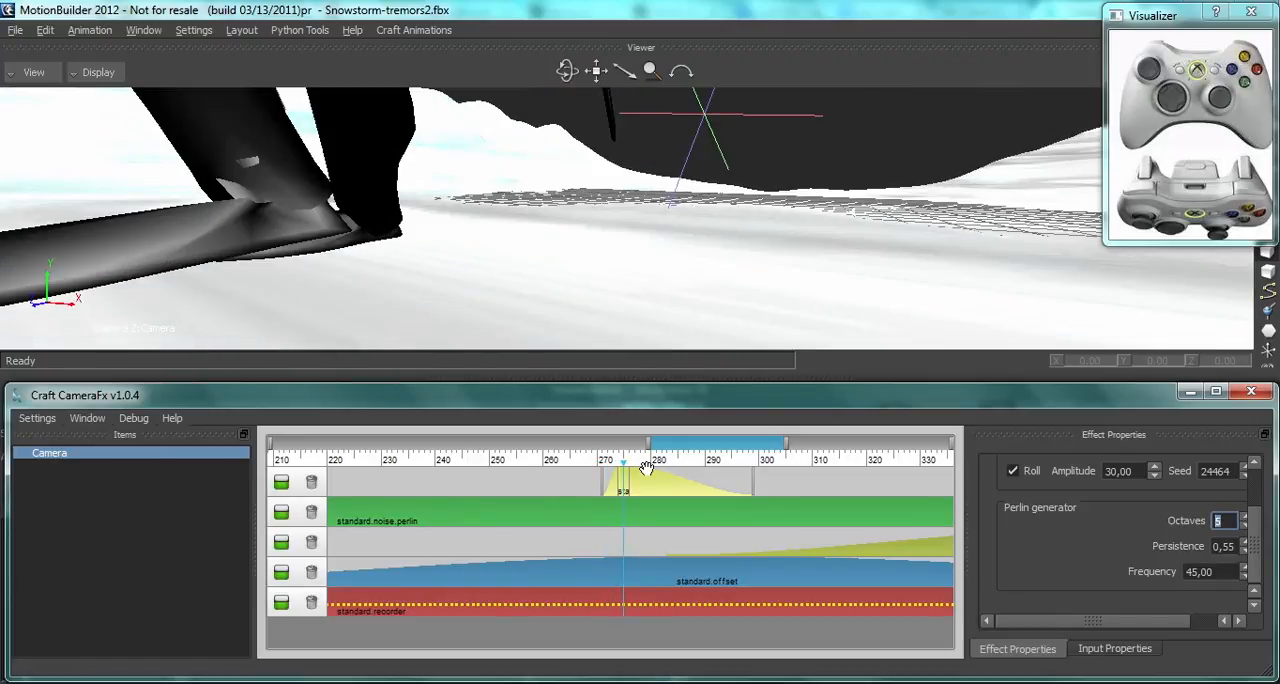
Step: Shift the second noise effect to about frames 275–302 and set its pitch, yaw and roll amplitudes to 20
left_click_drag(650, 490, 673, 486)
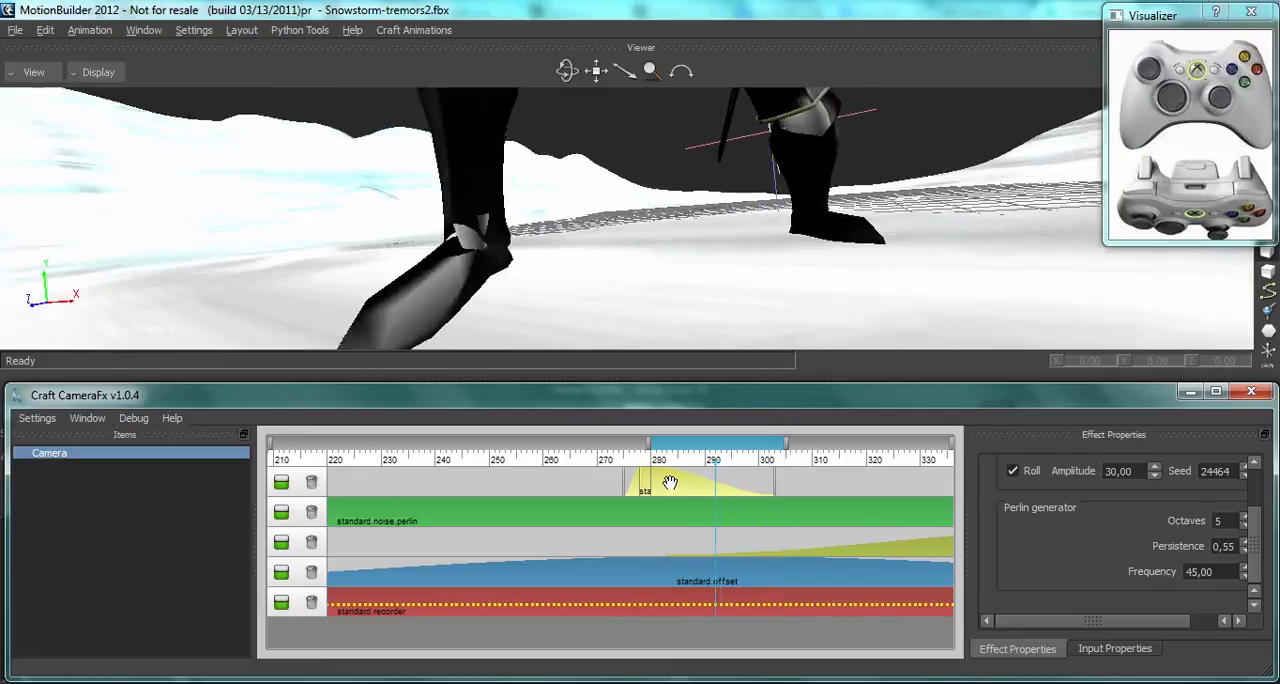
mouse_move(670, 483)
left_mouse_down()
mouse_move(675, 516)
mouse_move(684, 481)
left_mouse_up()
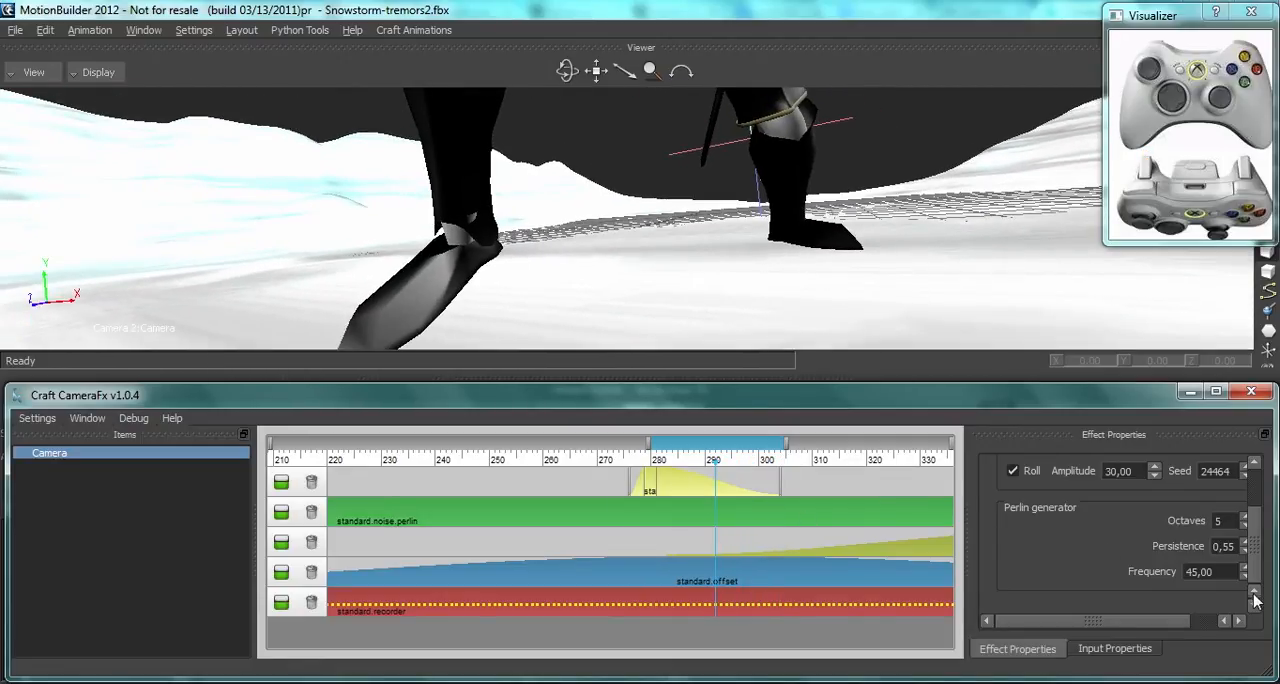
scroll(1256, 598, "up", 3)
left_click(1137, 491)
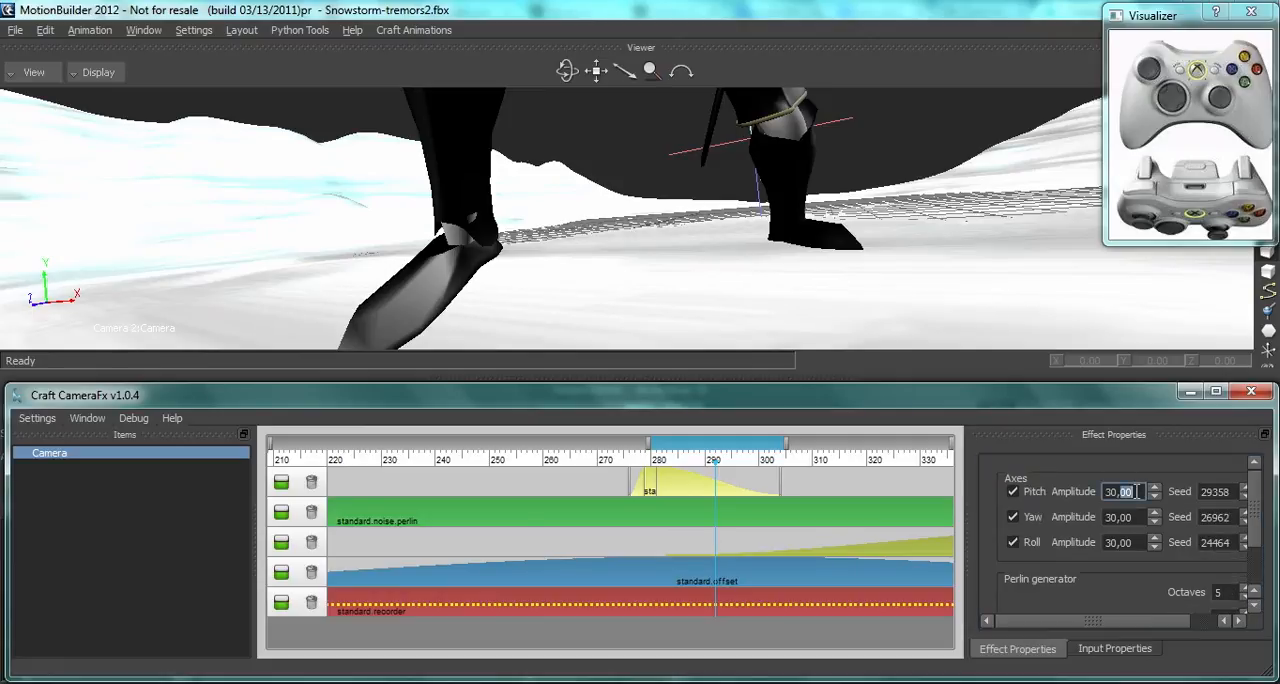
type("20")
key("Tab")
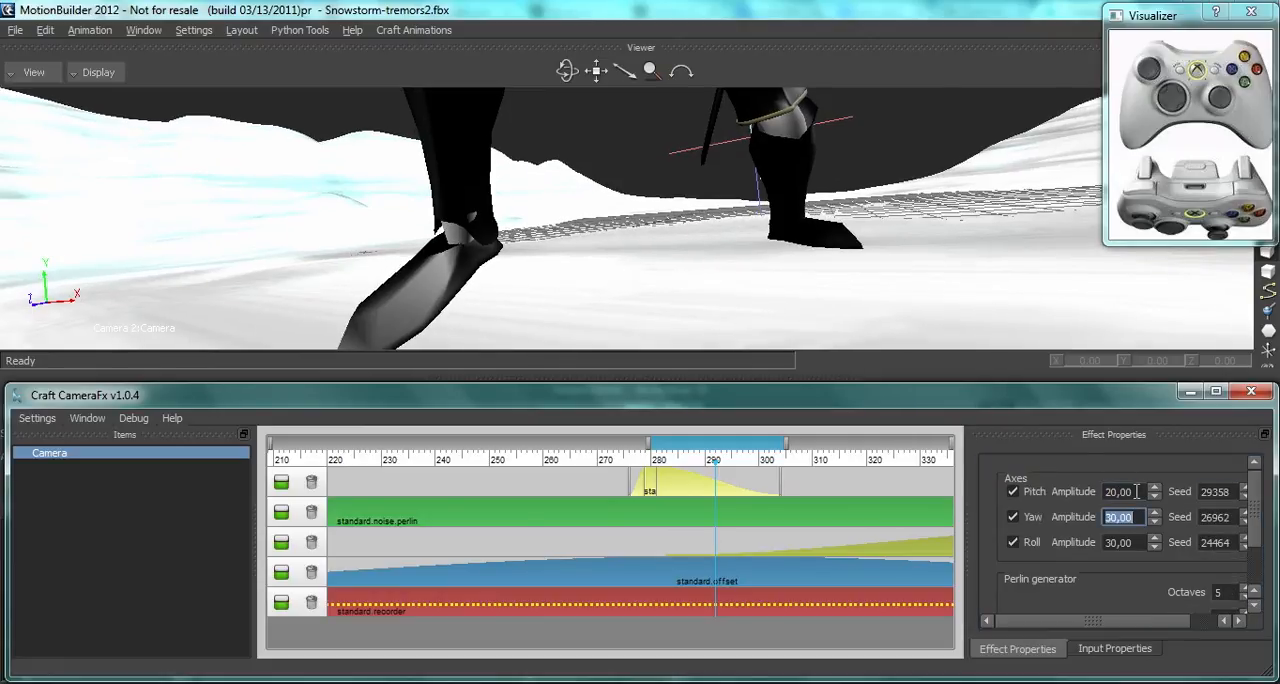
type("20")
key("Tab")
key("Tab")
type("20")
key("Tab")
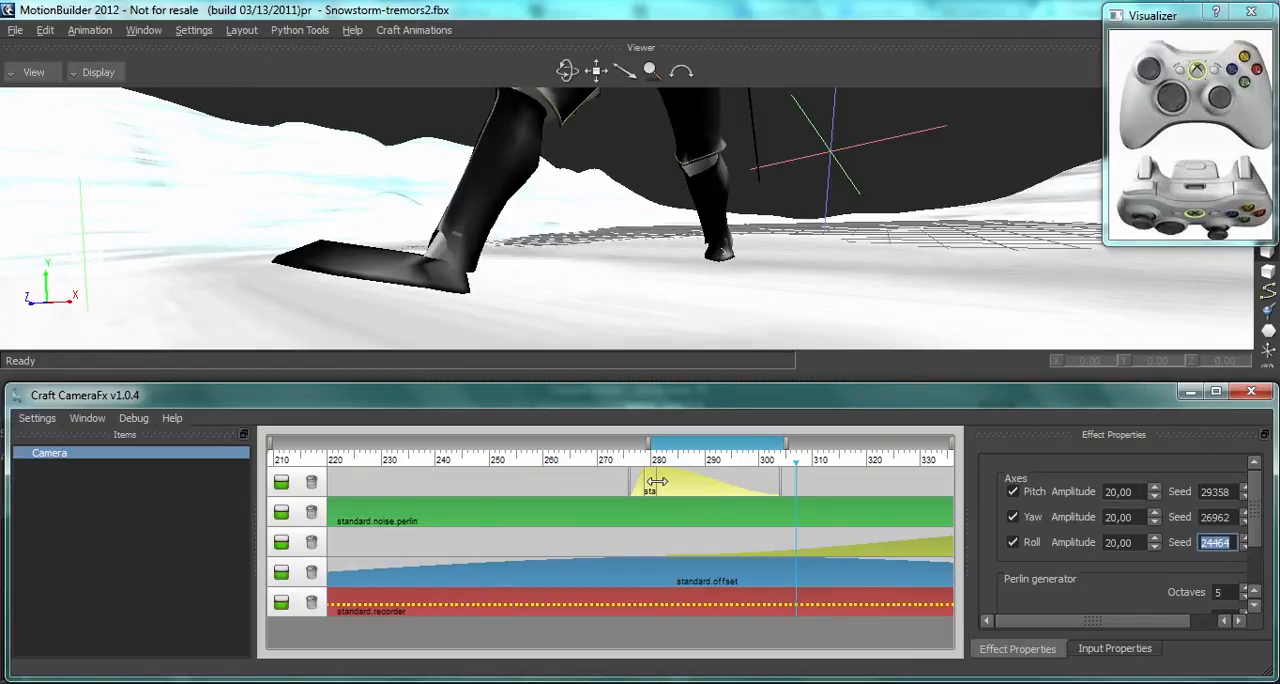
Step: Shorten the second noise effect to about frames 275–292 and place a copy starting near frame 319 on the same layer
left_click_drag(656, 481, 724, 484)
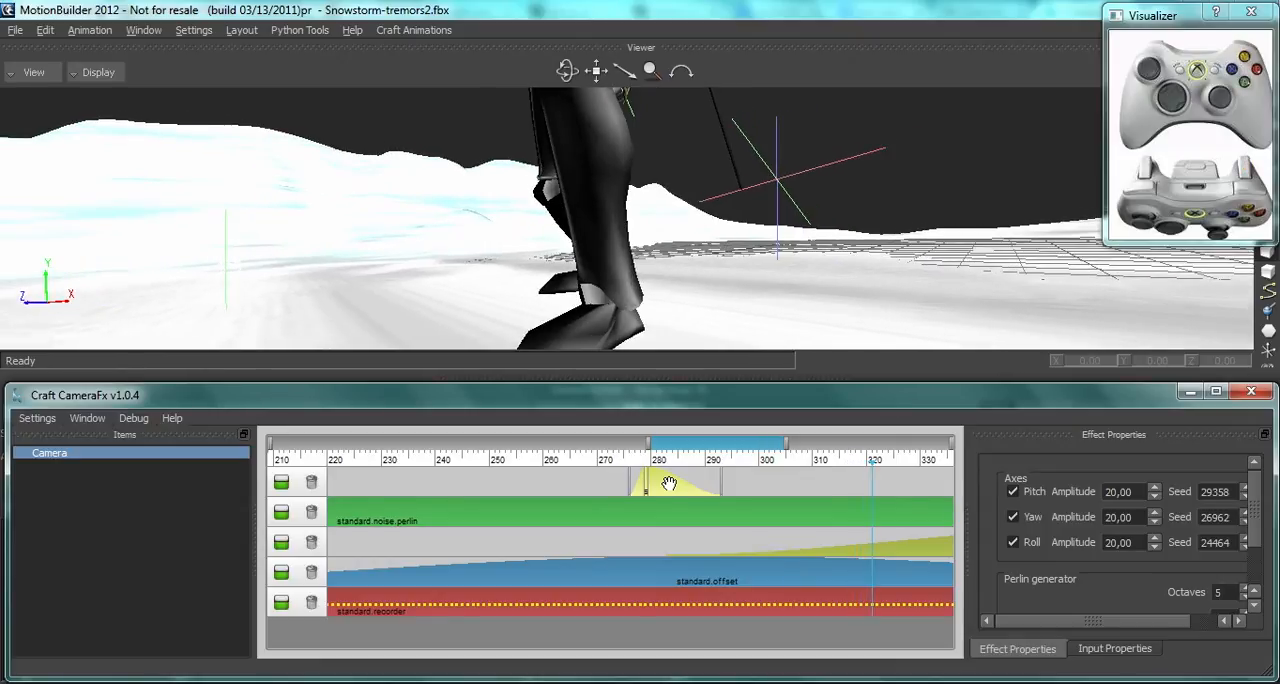
left_click_drag(710, 446, 760, 442)
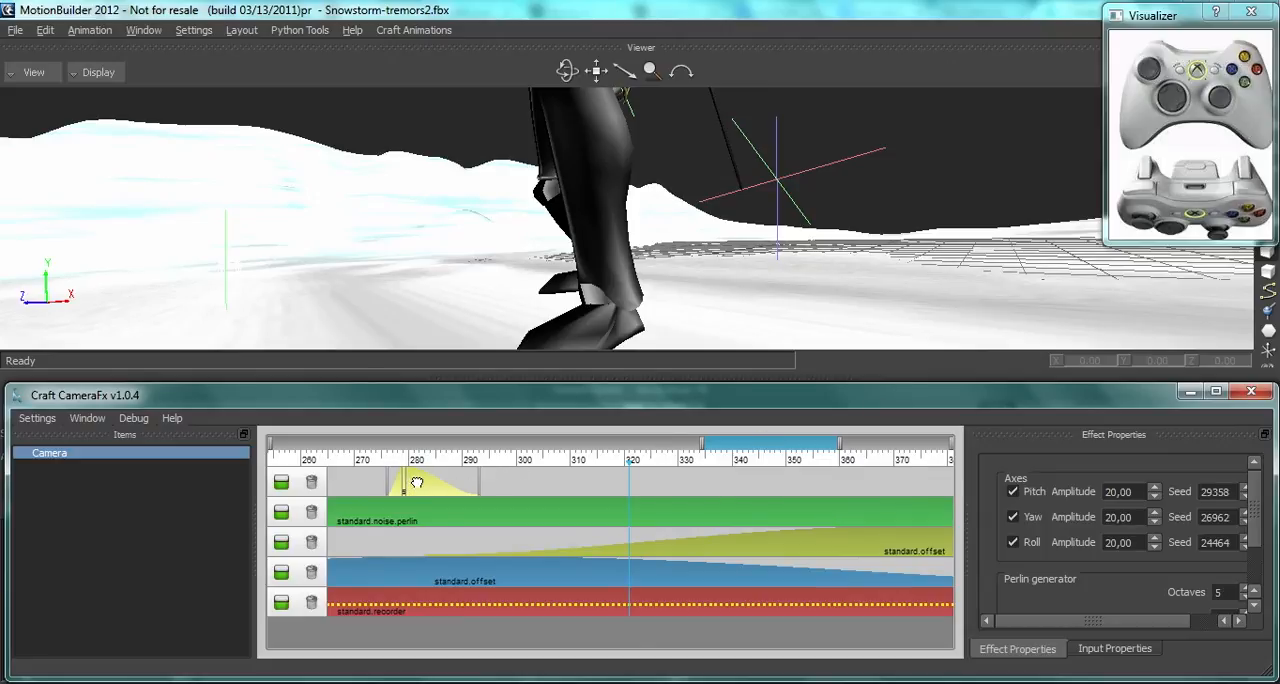
left_click_drag(417, 483, 655, 483)
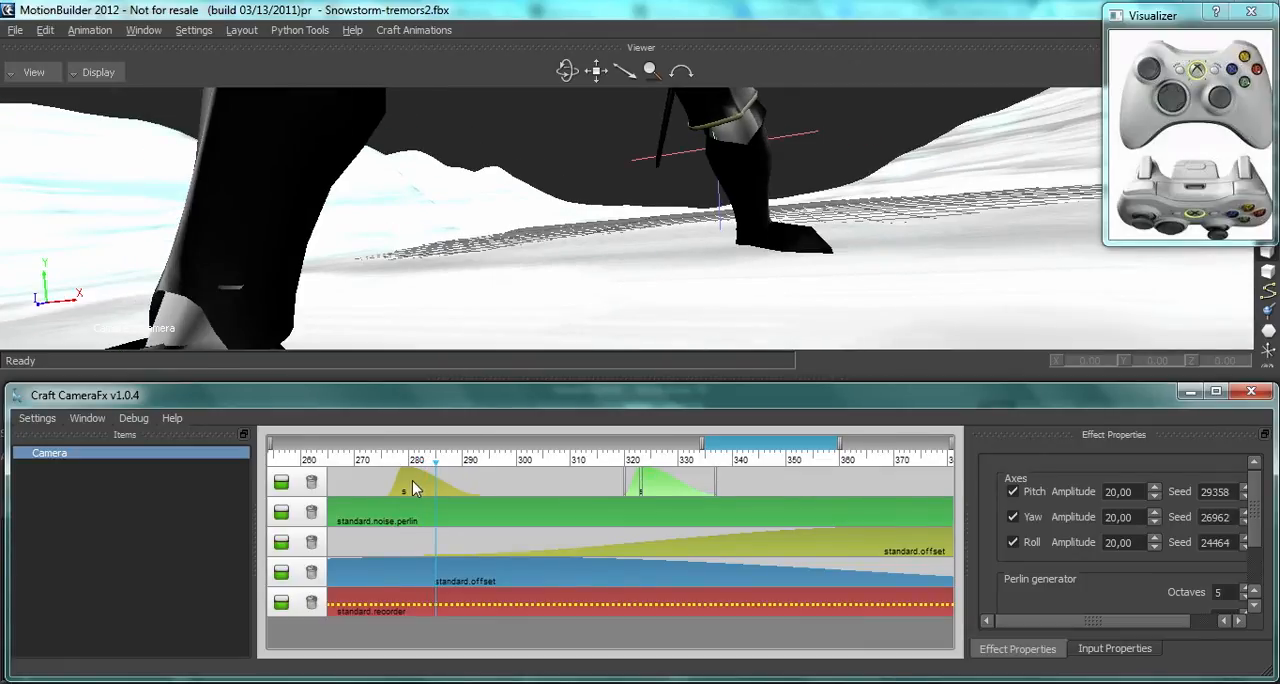
Step: Add a new top layer and place copies of the two short noise effects on it, starting near frames 284 and 330
right_click(516, 485)
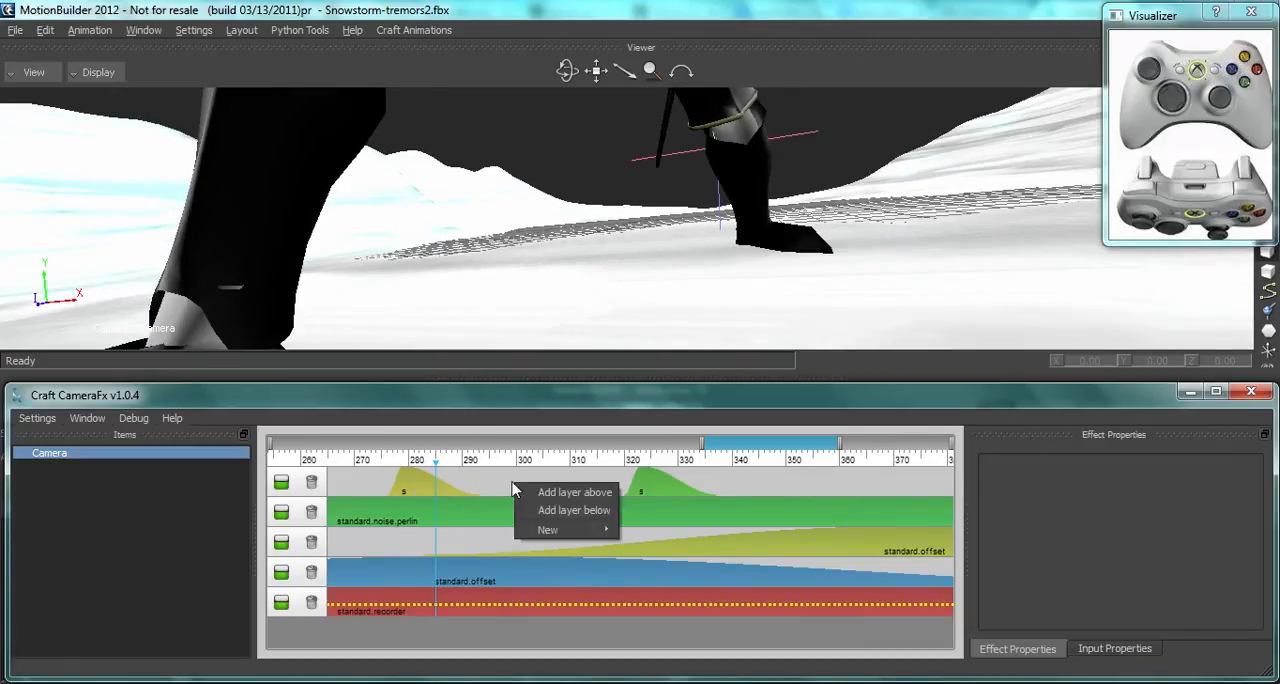
left_click(559, 509)
left_click(415, 507)
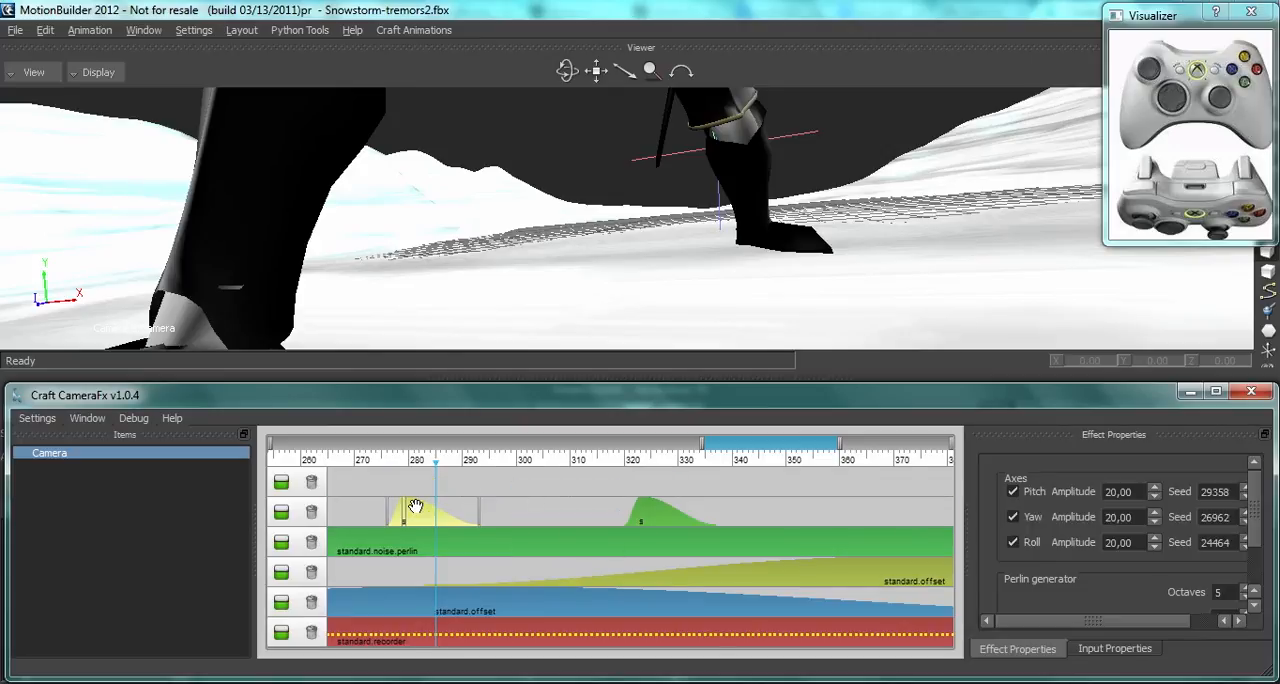
left_click_drag(415, 507, 472, 472)
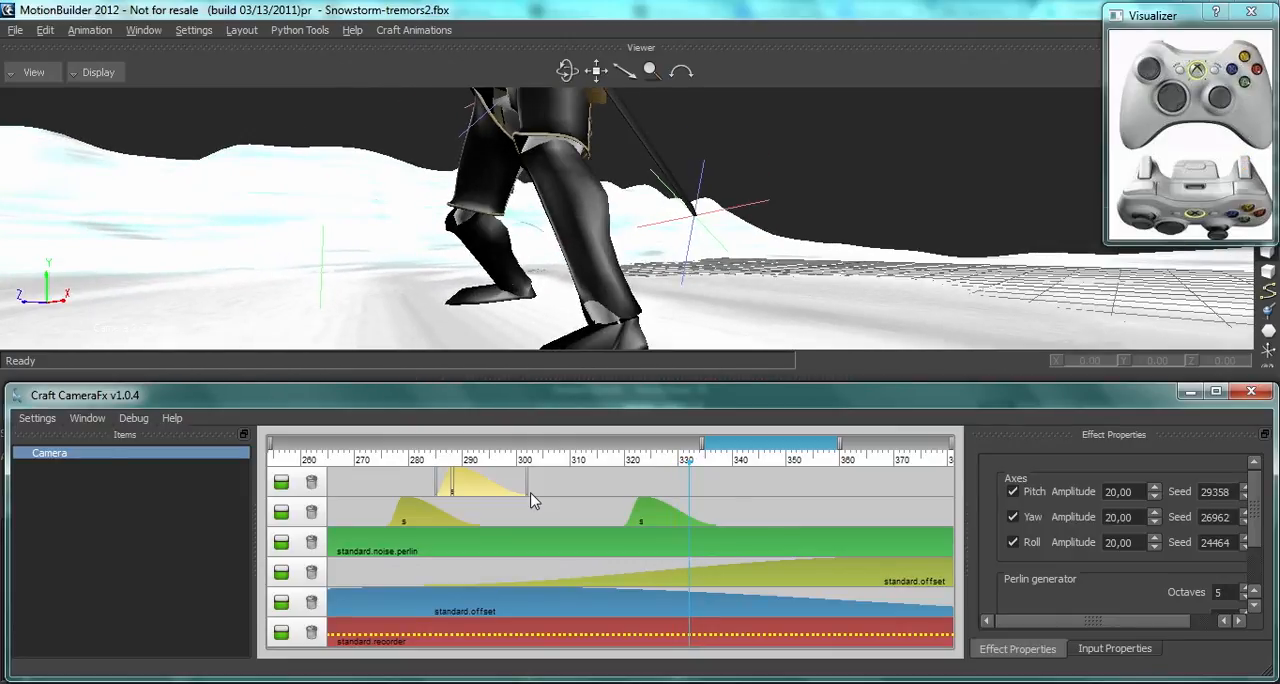
left_click_drag(654, 517, 710, 484, "ctrl")
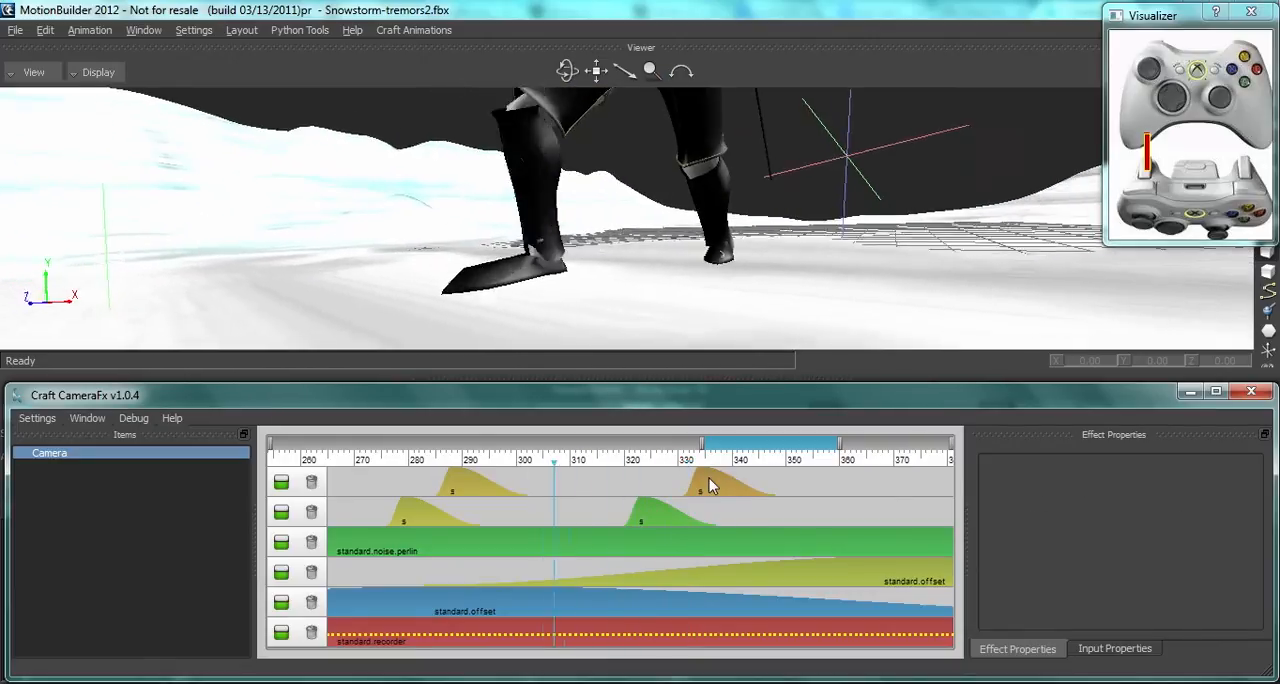